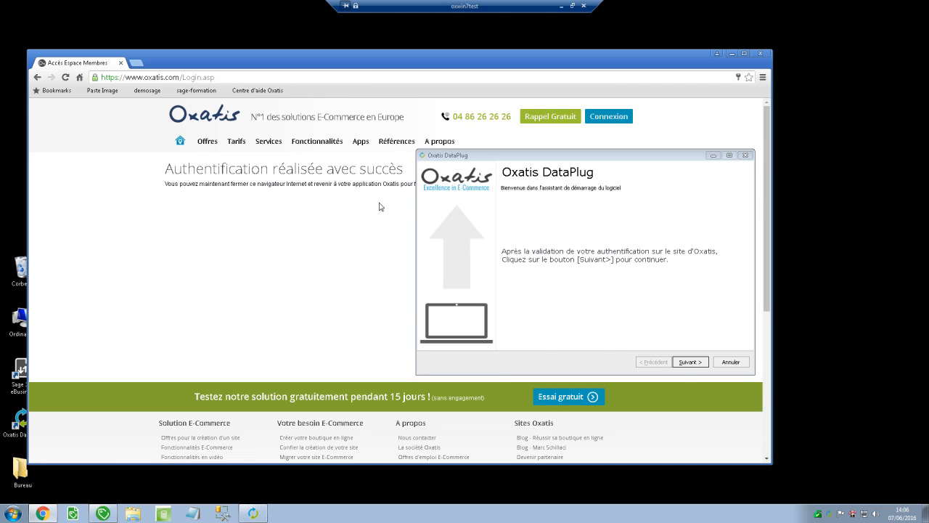
Step: Complete the DataPlug startup wizard after the site authentication, leaving the main image source folder empty
left_click(689, 363)
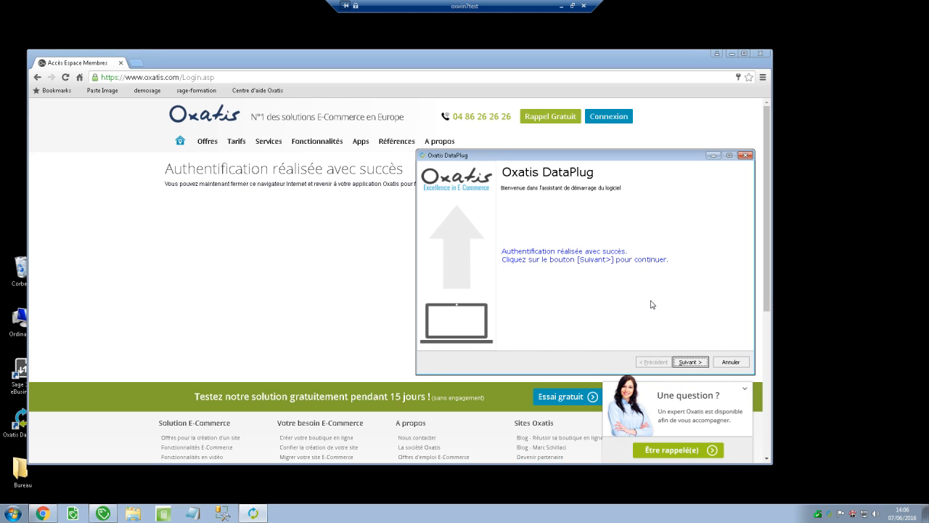
left_click(689, 363)
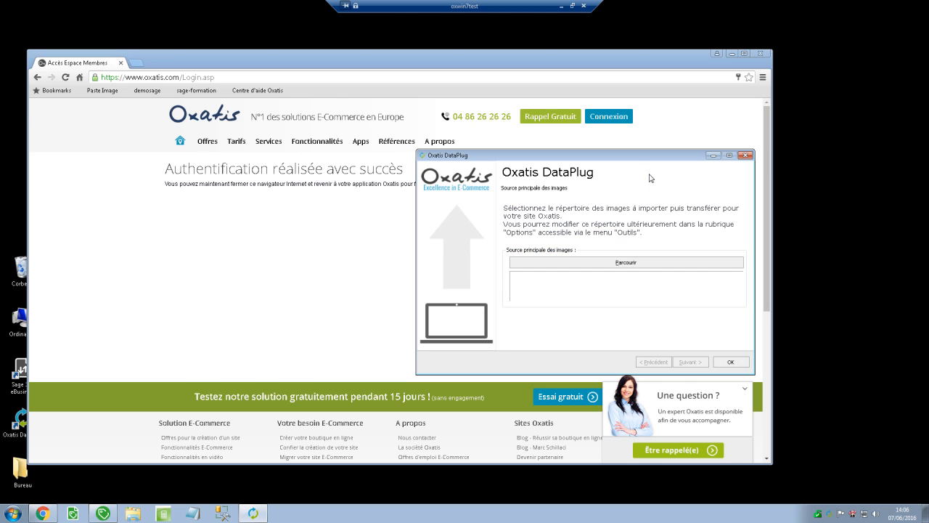
left_click(733, 54)
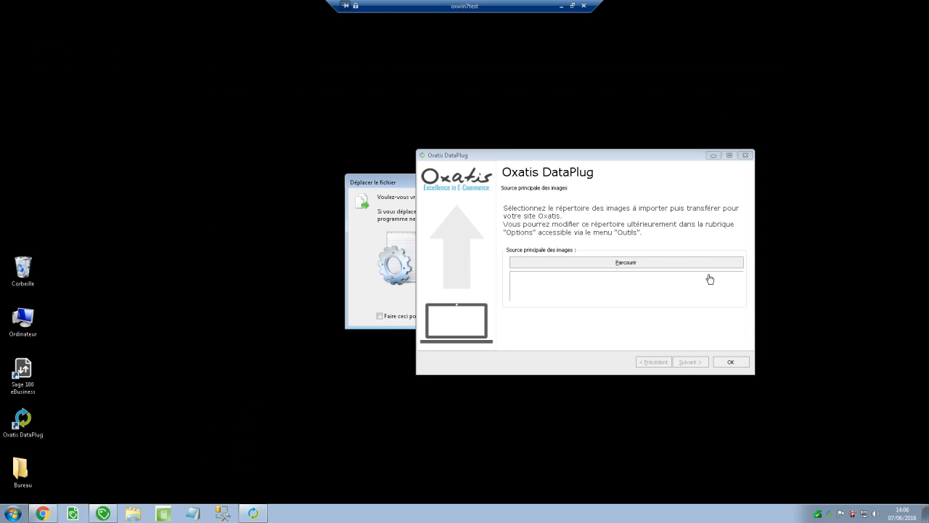
left_click(720, 365)
left_click_drag(566, 160, 455, 163)
left_click(616, 366)
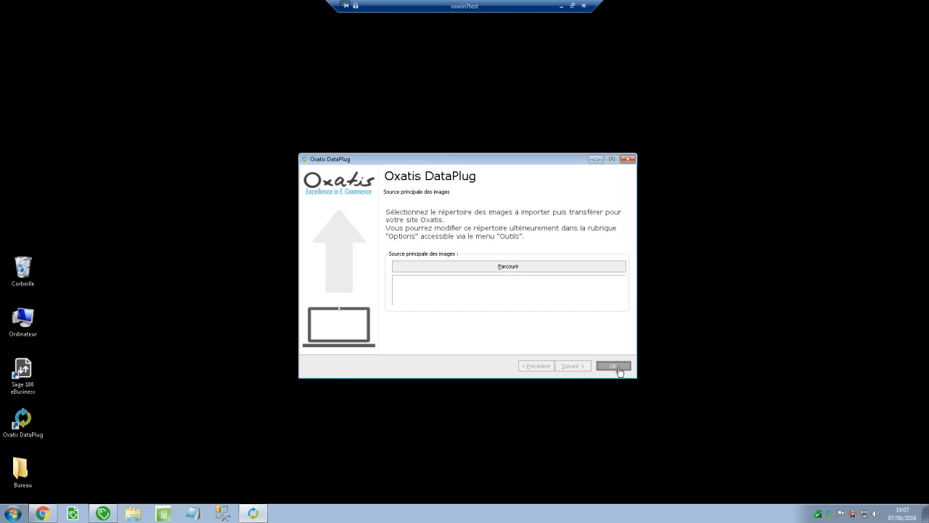
left_click(550, 301)
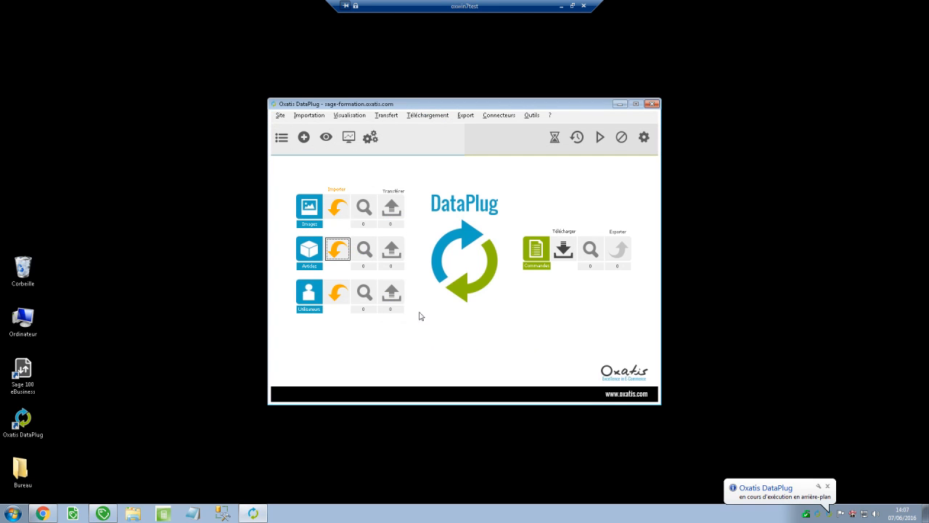
left_click(338, 254)
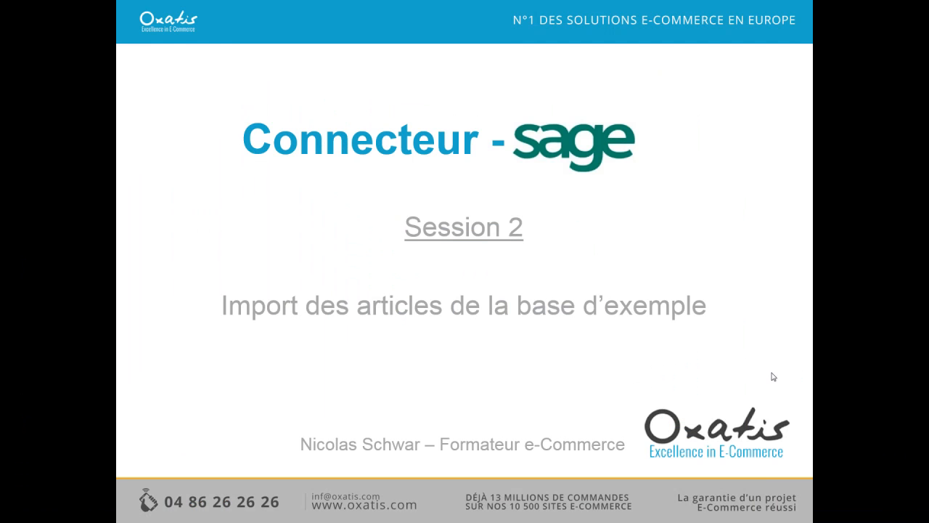
left_click(633, 299)
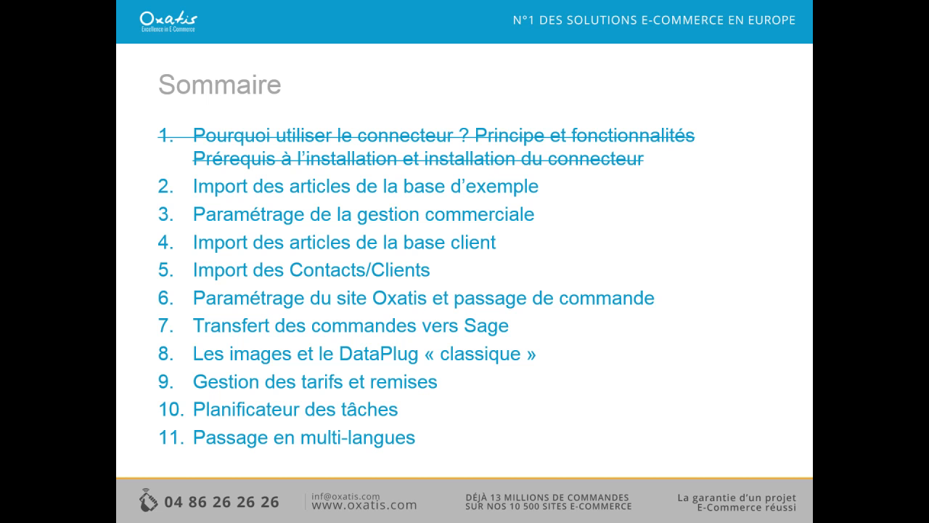
left_click(451, 294)
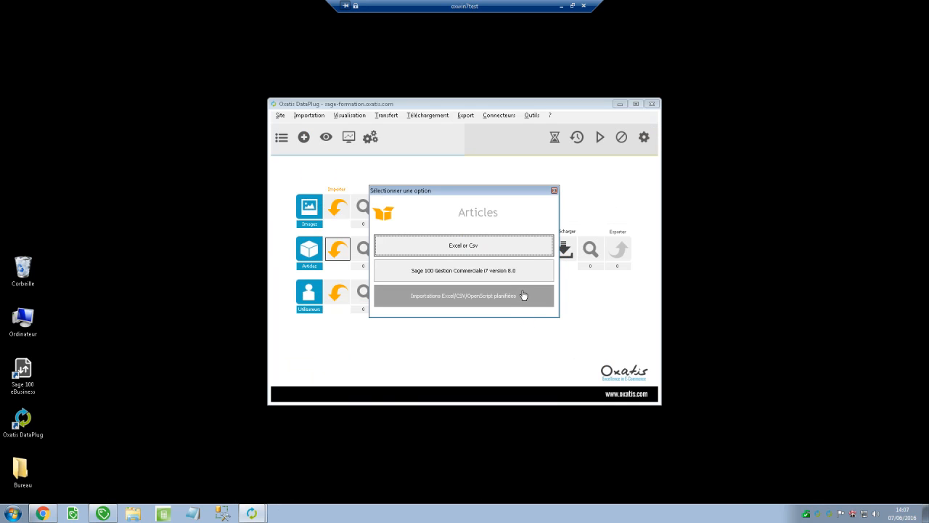
left_click(555, 192)
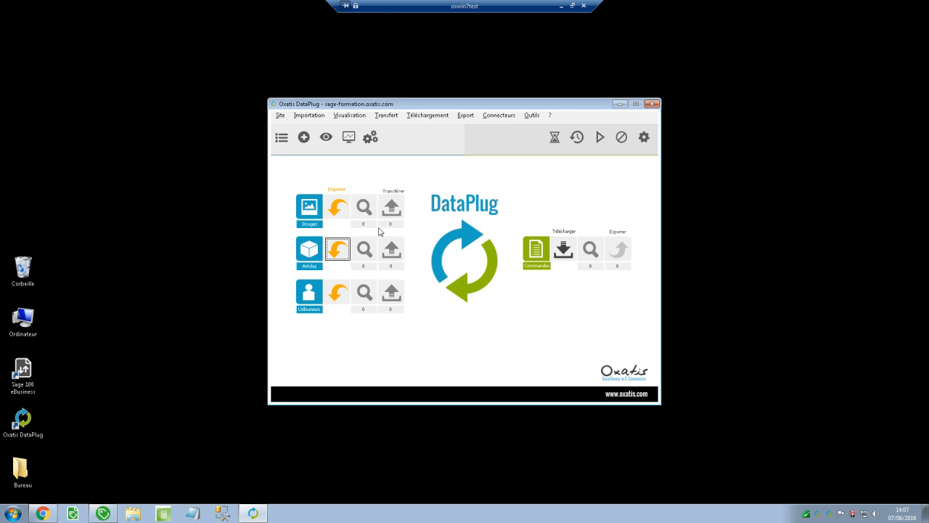
Step: Configure the Sage 100 Gestion Commerciale i7 connector with Bijou.gcm as its commercial file and save the configuration
left_click(530, 116)
mouse_move(500, 116)
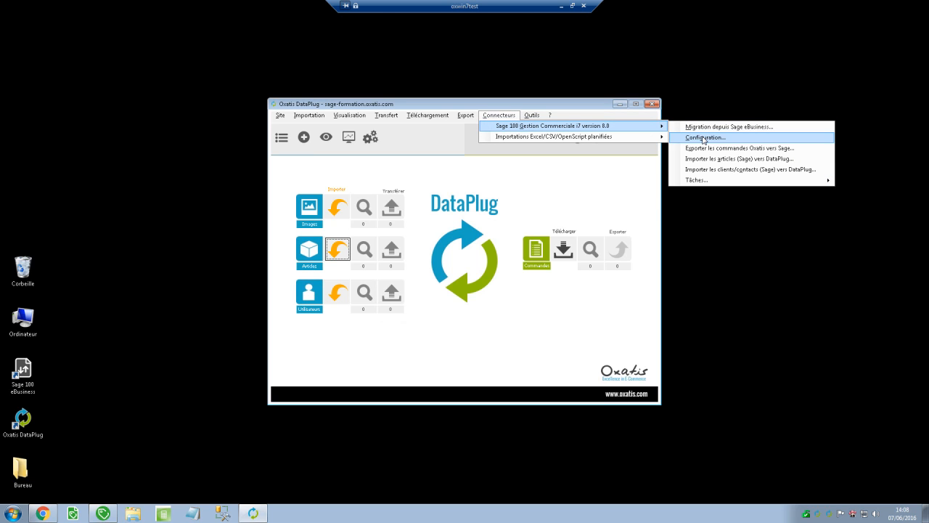
left_click(704, 138)
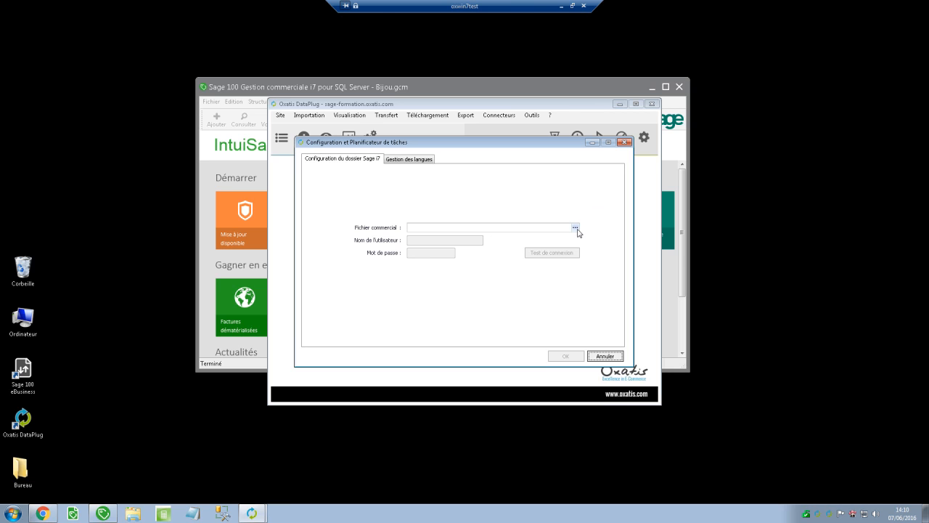
left_click(576, 228)
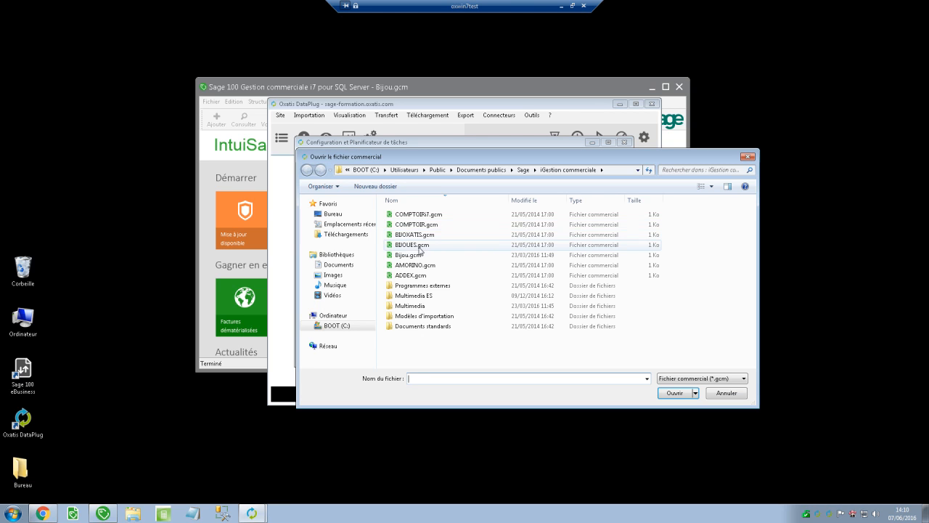
left_click(411, 249)
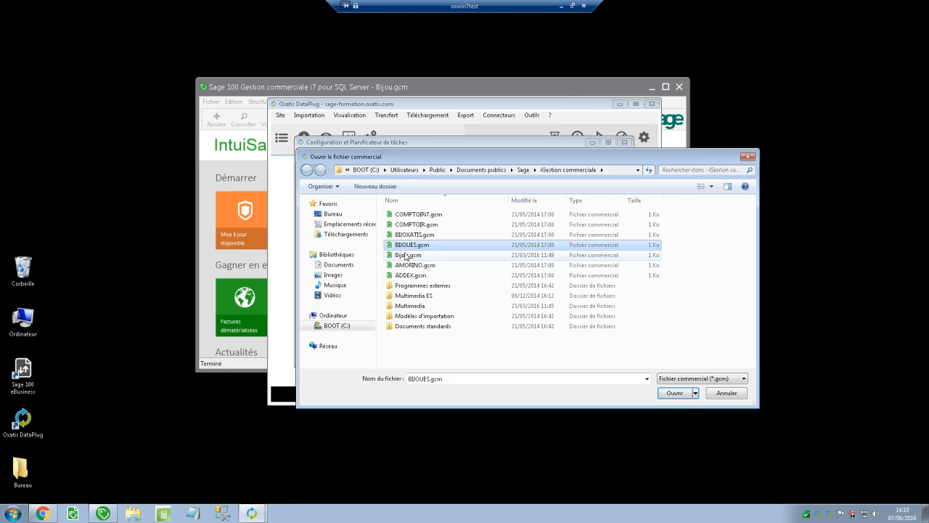
double_click(408, 255)
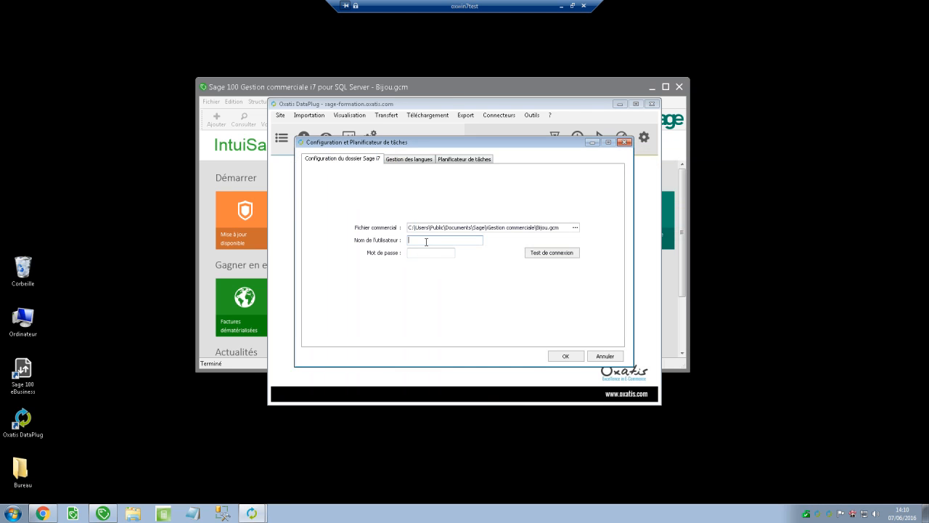
left_click(558, 355)
left_click(561, 356)
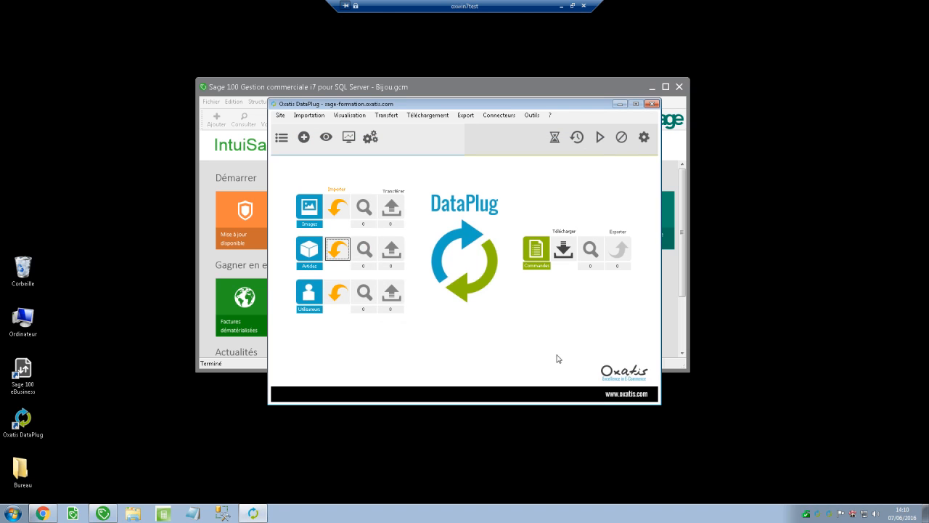
Step: Reopen the Sage 100 connector configuration and review its task scheduler and language management settings
left_click_drag(439, 109, 588, 113)
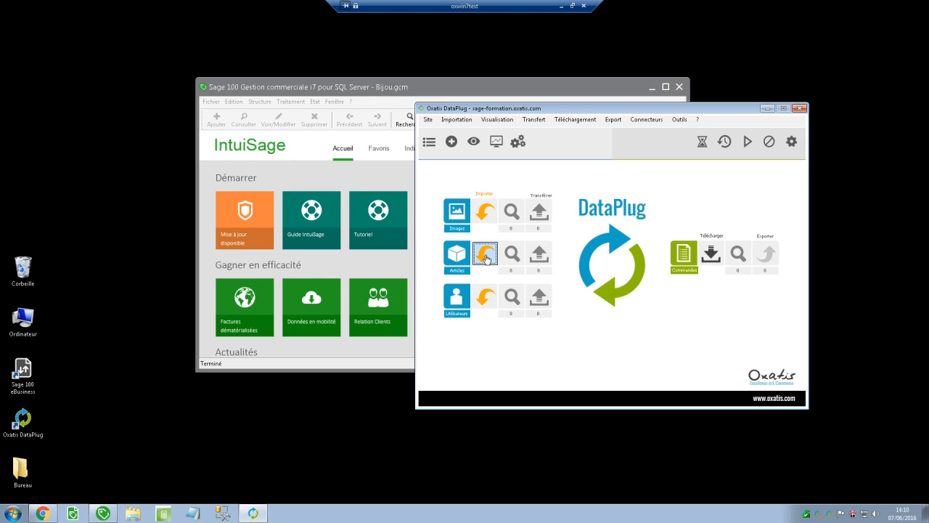
left_click(645, 121)
mouse_move(653, 133)
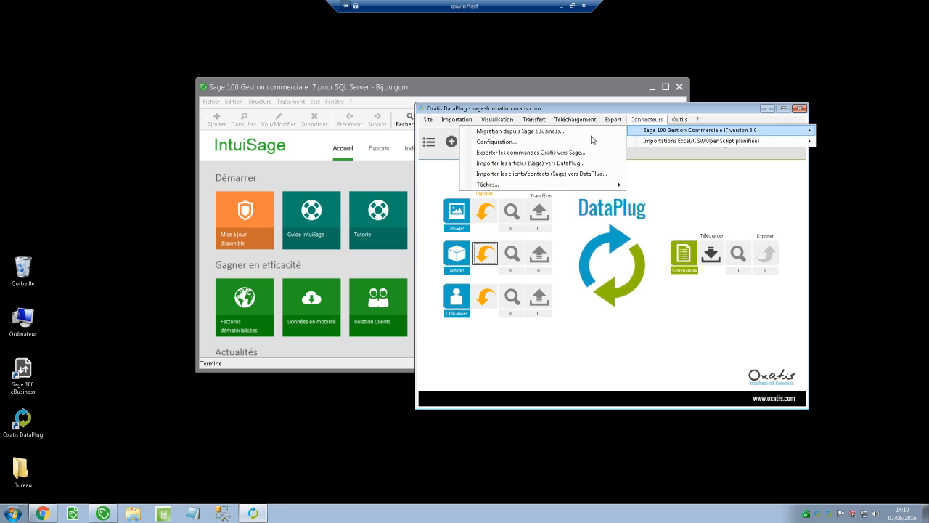
left_click(541, 150)
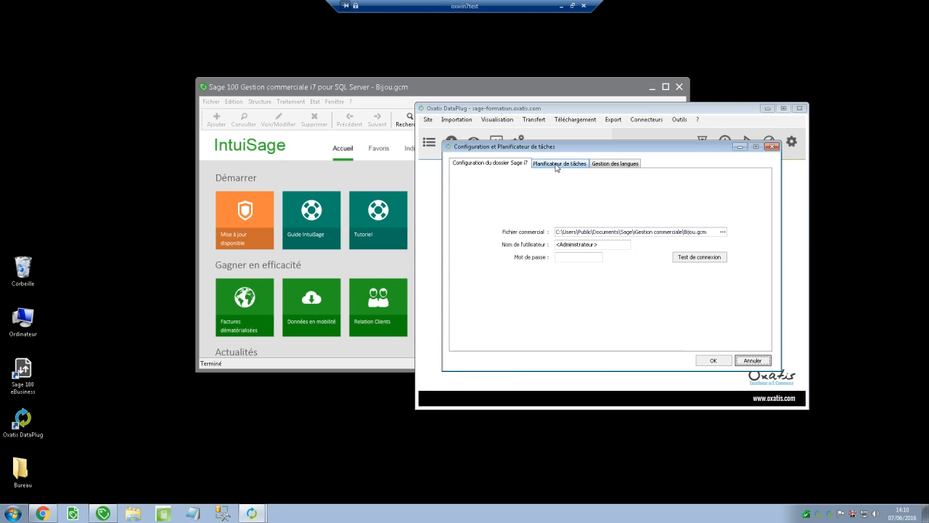
left_click(557, 164)
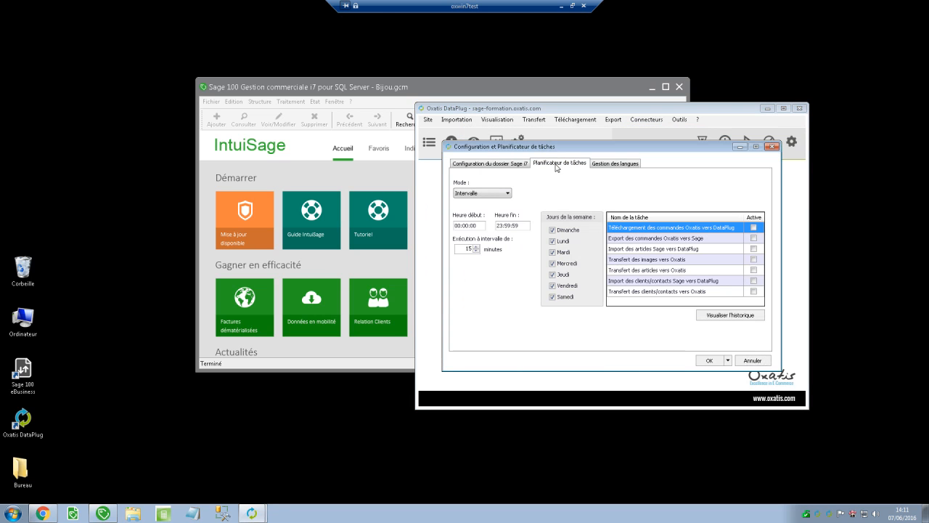
left_click(613, 163)
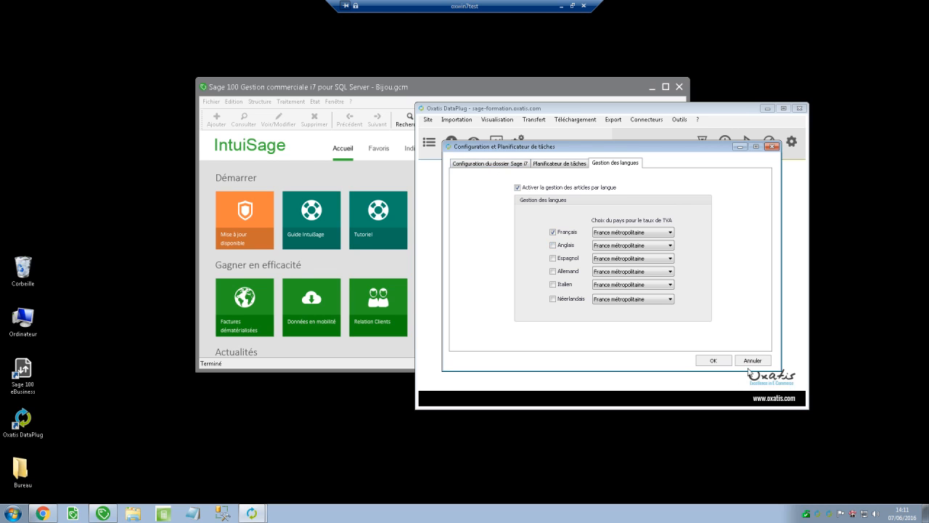
left_click(712, 360)
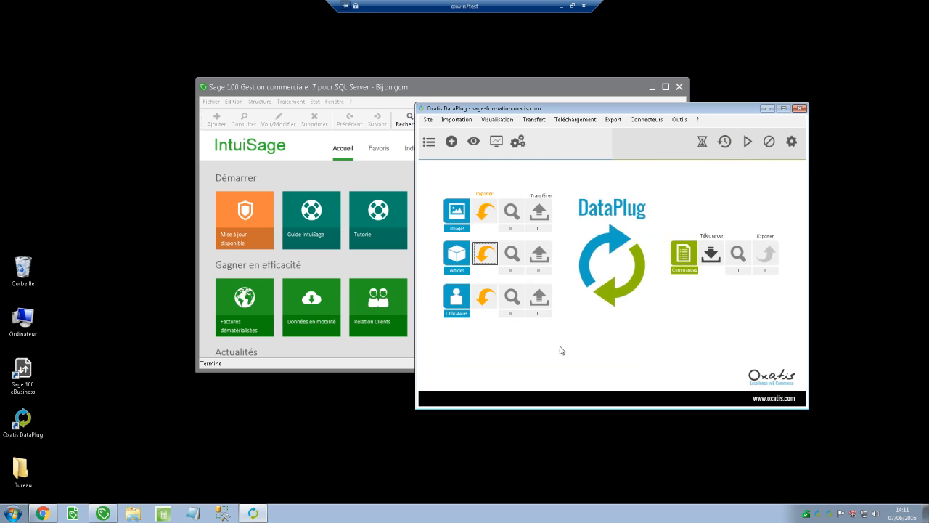
left_click(487, 254)
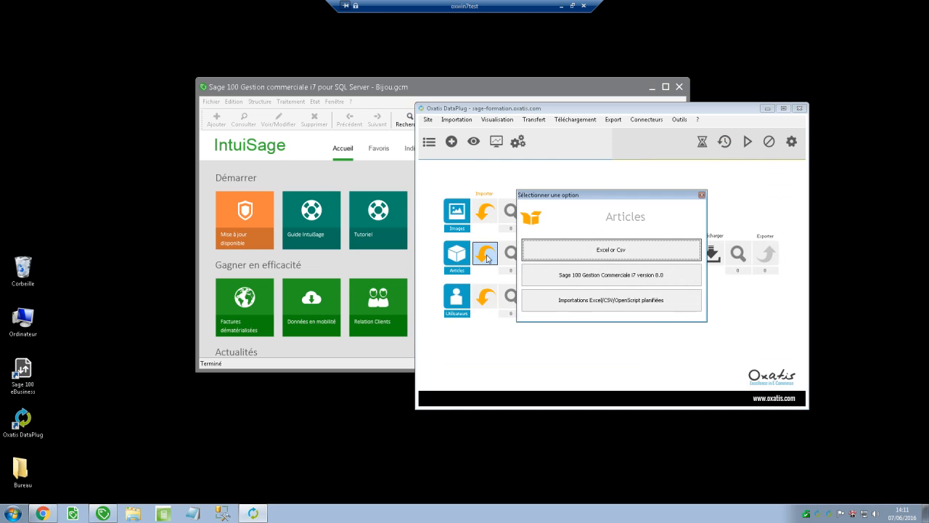
left_click(651, 87)
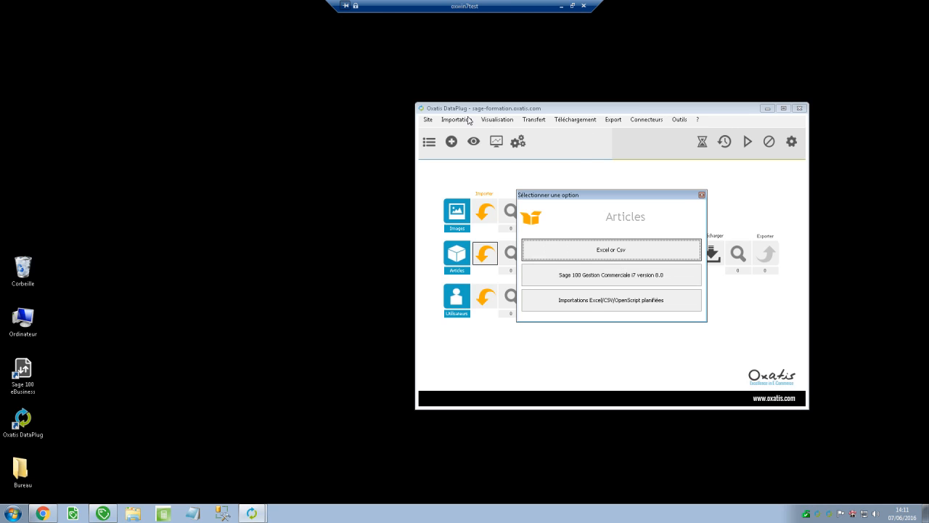
left_click(701, 194)
left_click_drag(595, 109, 421, 107)
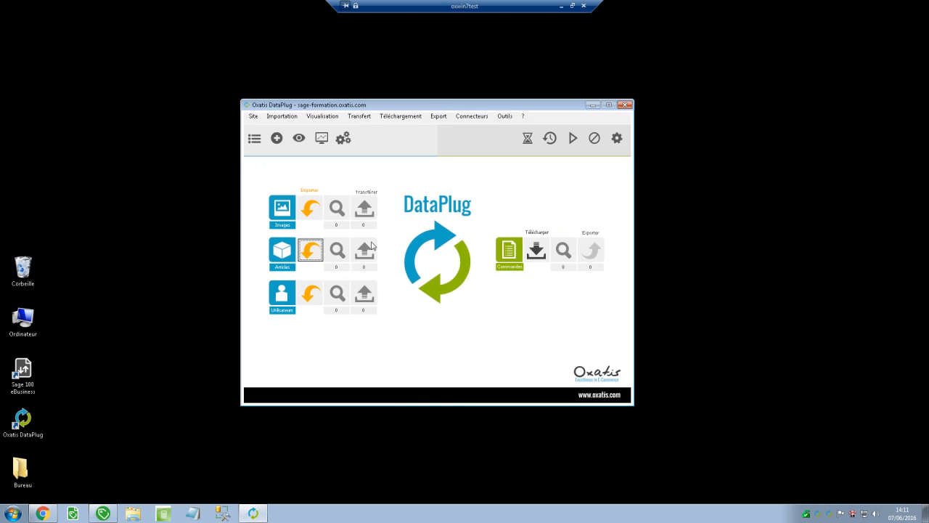
left_click(310, 256)
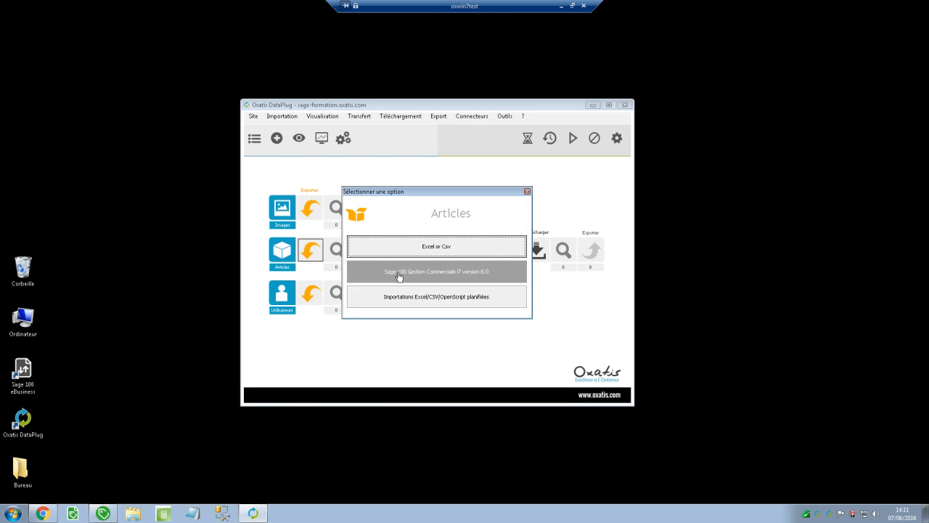
left_click(527, 192)
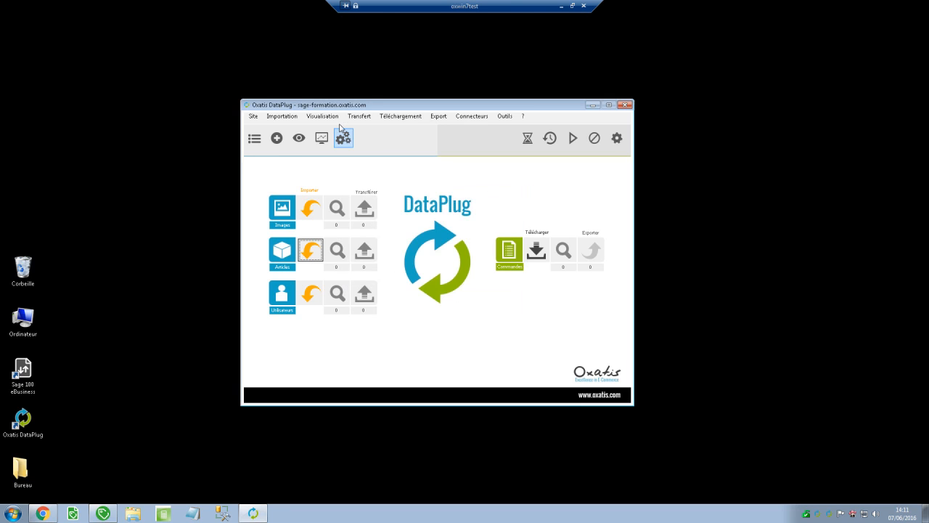
left_click(283, 116)
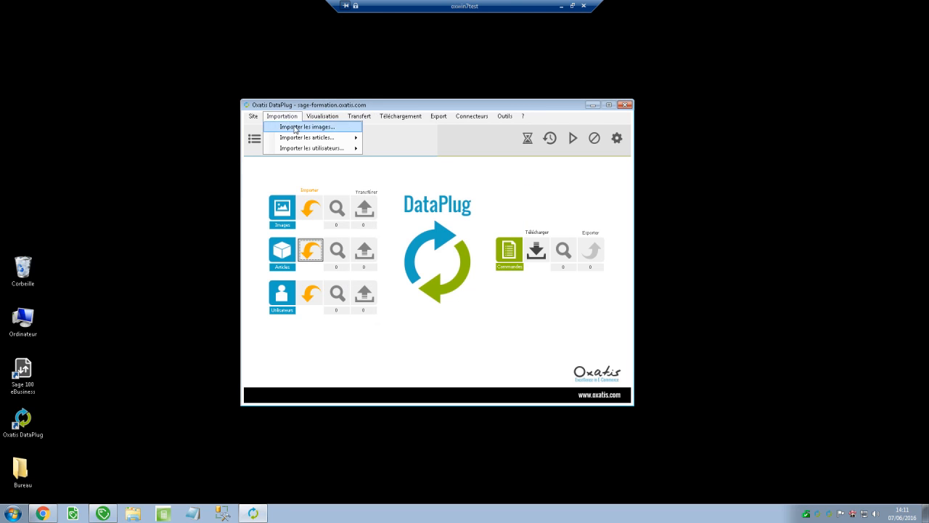
mouse_move(297, 139)
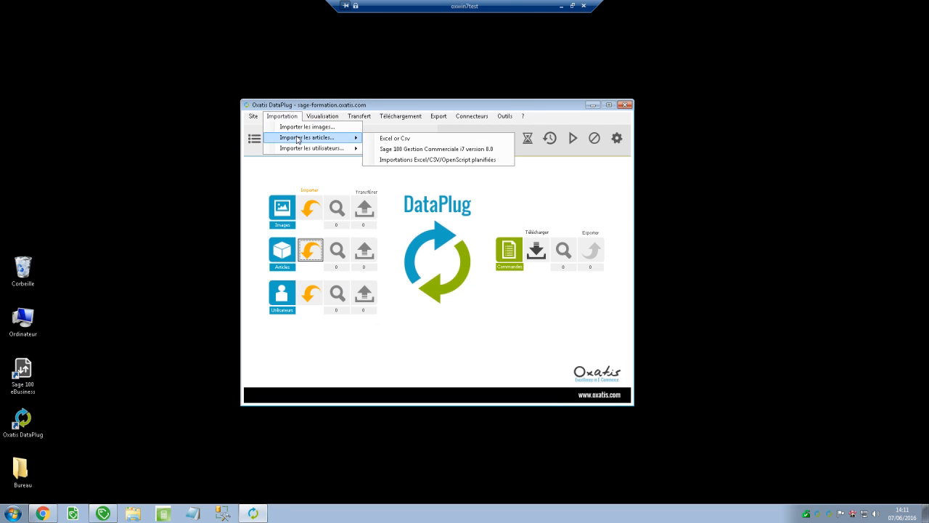
left_click(445, 149)
Step: Start importing the Sage articles into DataPlug and select both depots, Bijou SA and Annexe Bijou SA
left_click(471, 116)
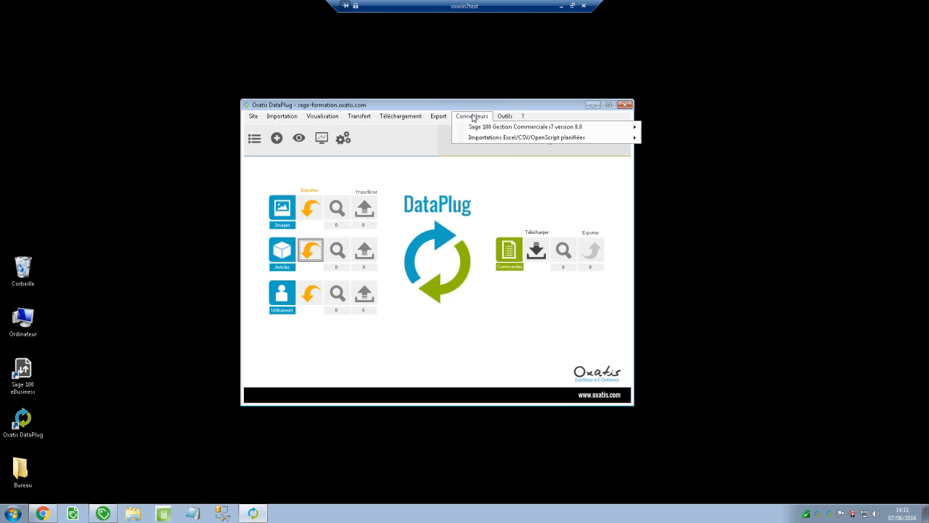
mouse_move(482, 128)
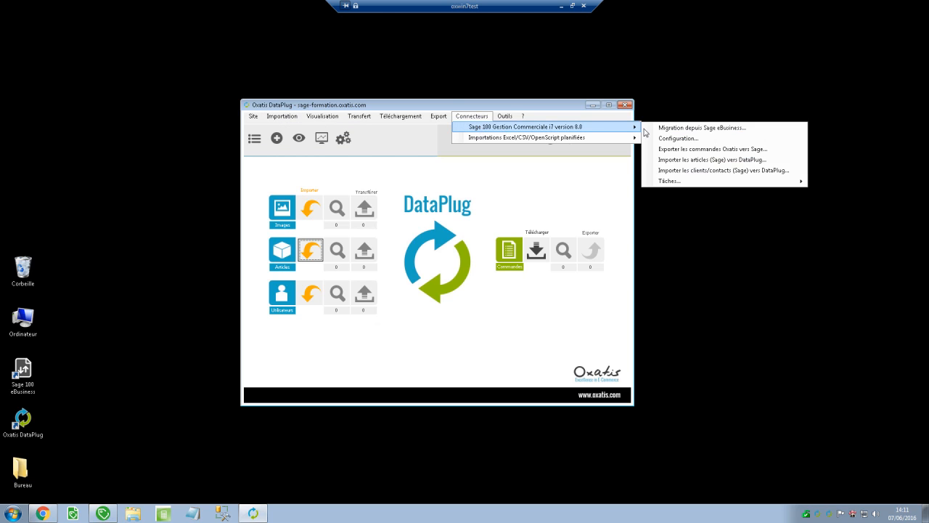
left_click(701, 160)
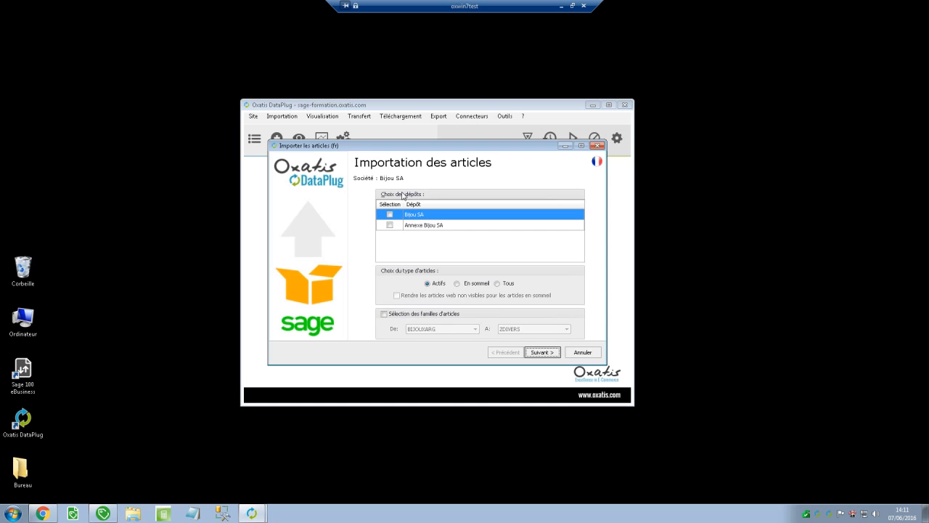
left_click(391, 215)
left_click(389, 225)
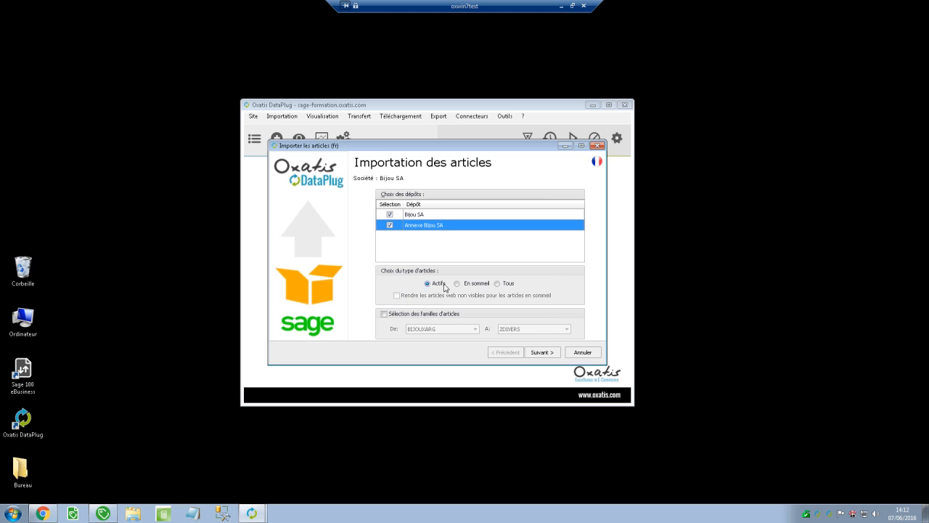
Step: Restrict the article import to active articles (Actifs) and enable selection by article family
left_click(497, 283)
left_click(396, 296)
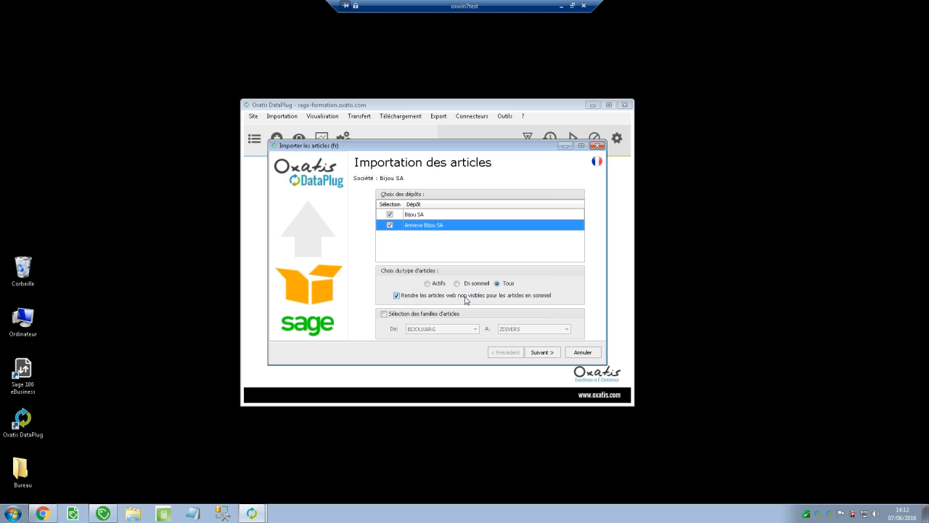
left_click(428, 284)
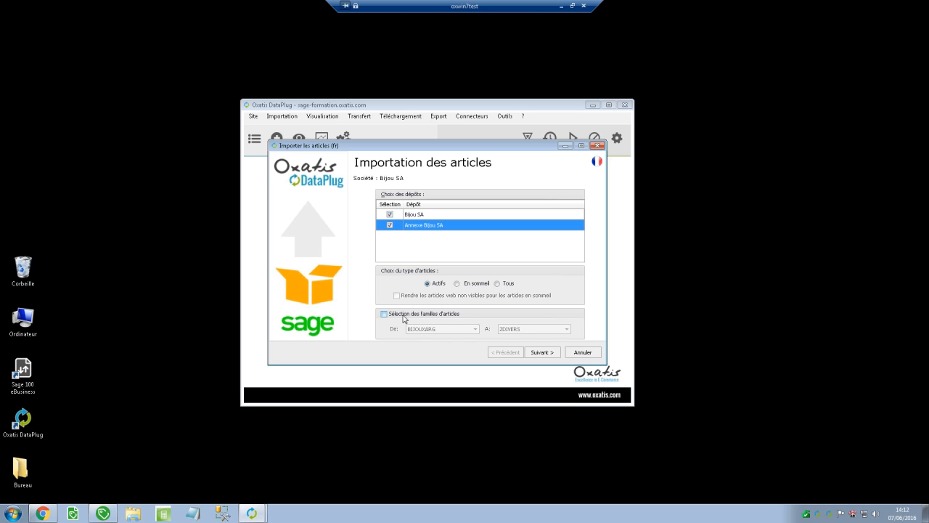
left_click(404, 315)
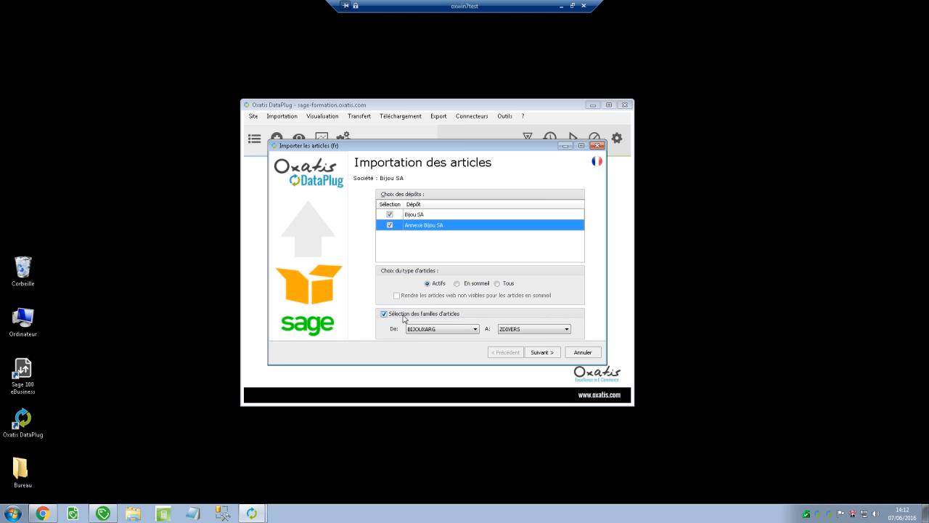
Step: Complete the depot and article family choices and continue to the article code and free-field filters
left_click(404, 316)
left_click(541, 352)
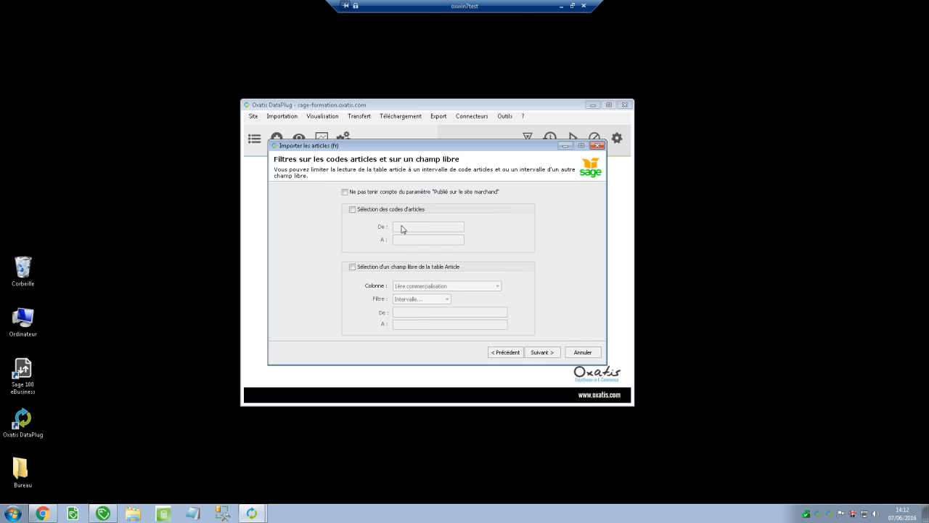
left_click(352, 209)
left_click(411, 228)
left_click(409, 240)
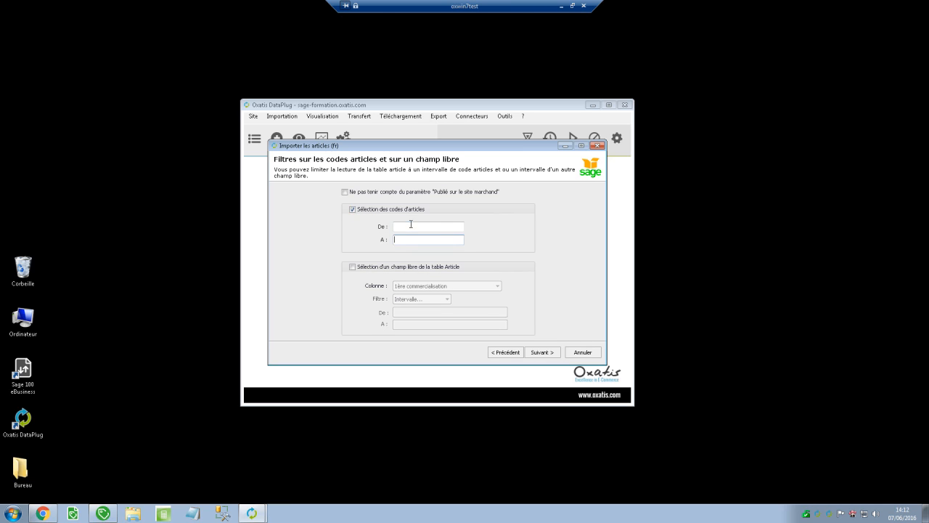
left_click(413, 227)
left_click(543, 357)
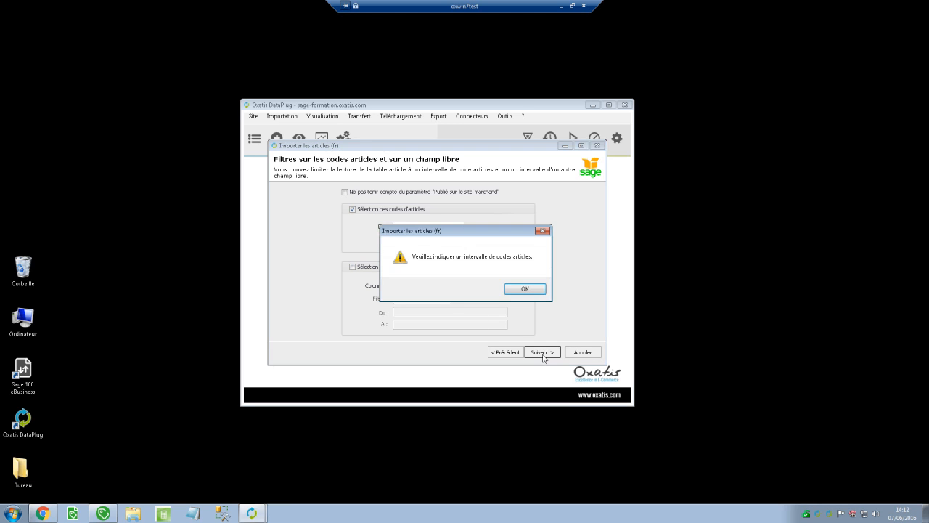
left_click(510, 286)
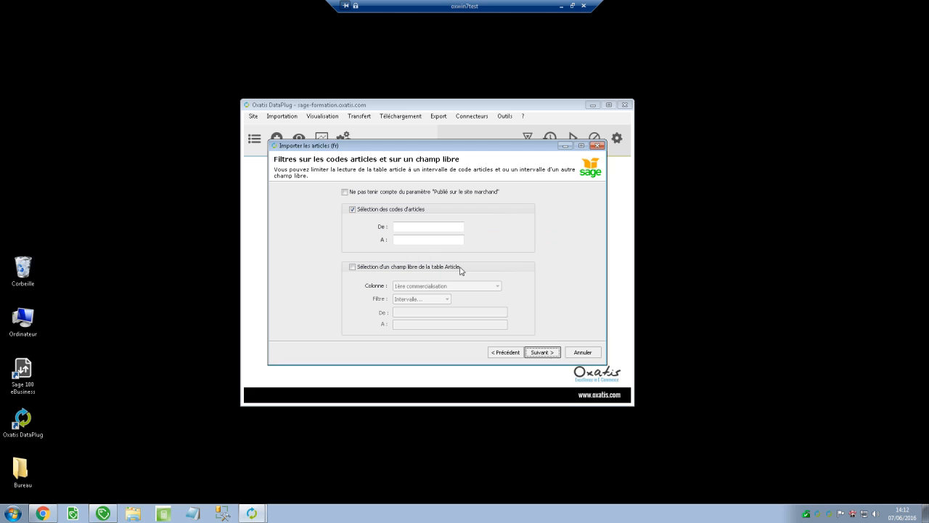
left_click(353, 209)
Step: Proceed without article code or free-field filters and keep Stock réel as the stock quantity
left_click(547, 356)
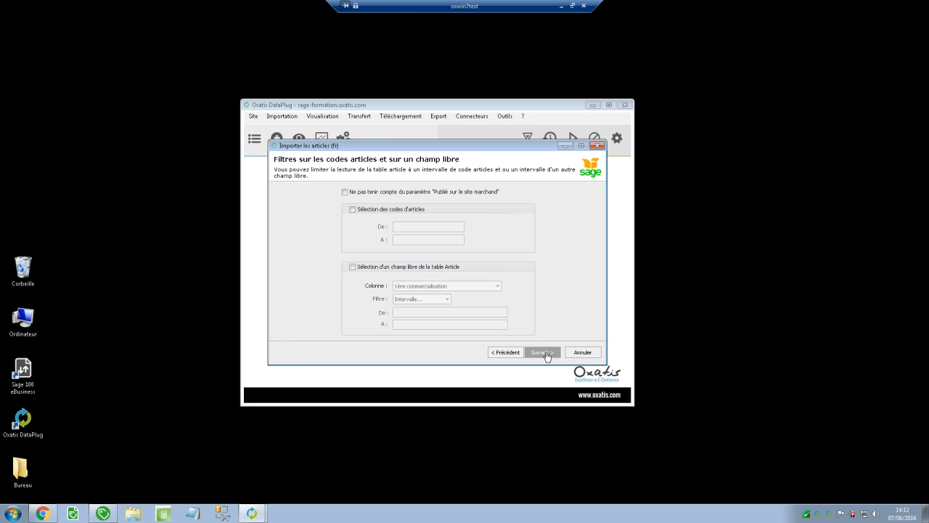
left_click(547, 354)
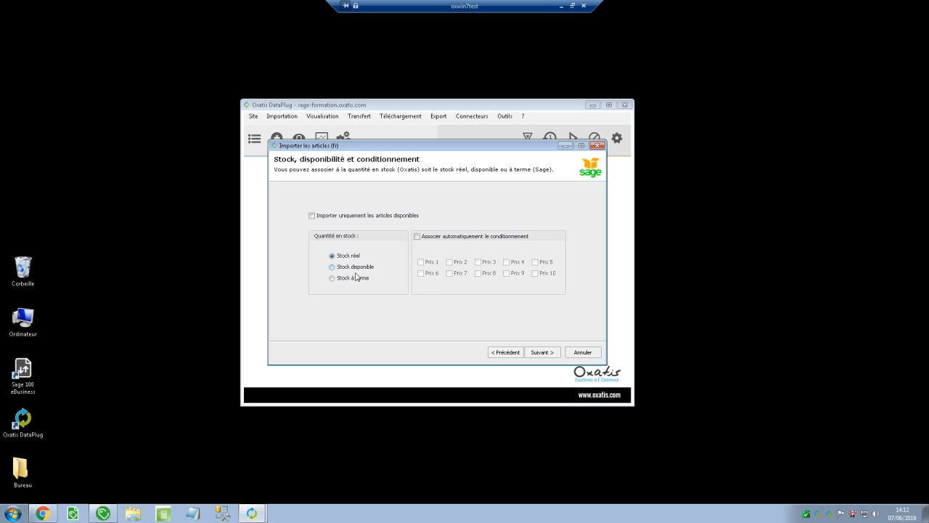
left_click(540, 356)
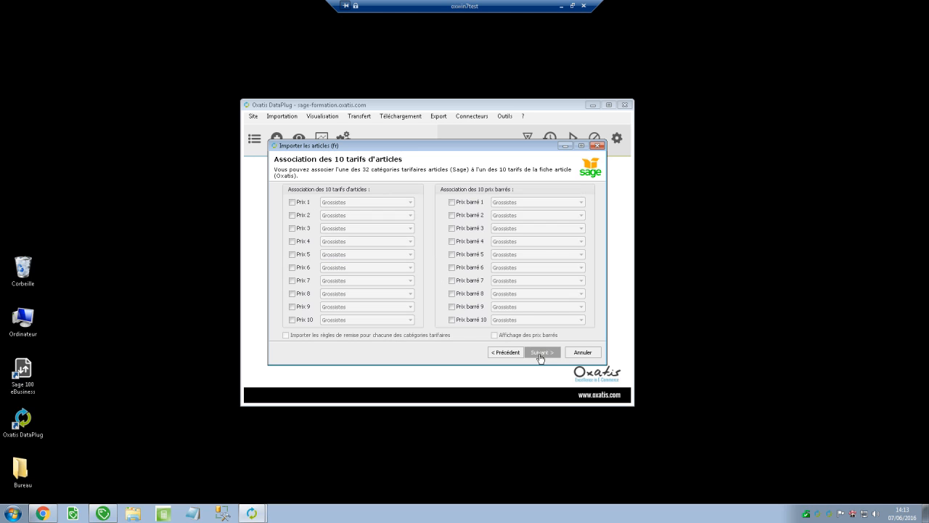
Step: Associate Prix 1 with the Clients comptoir price category and leave the other prices unassociated
left_click(293, 202)
left_click(337, 204)
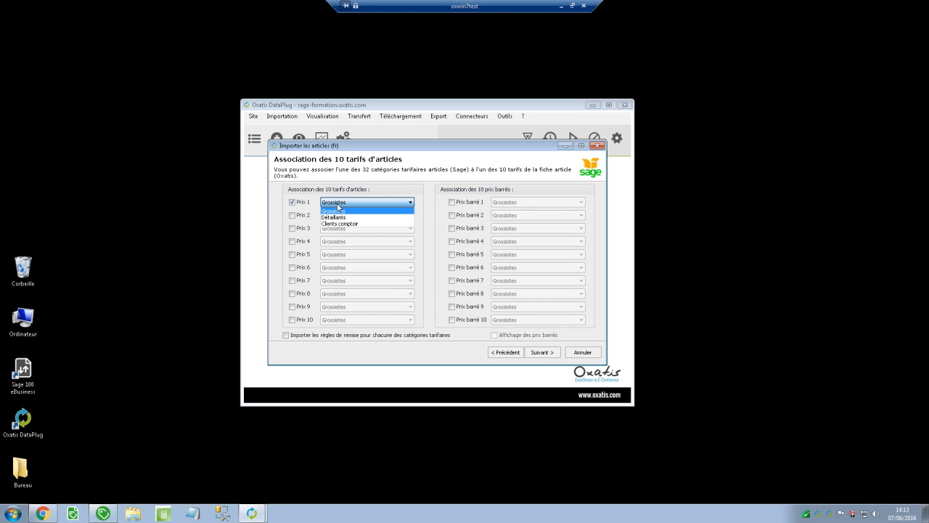
left_click(339, 224)
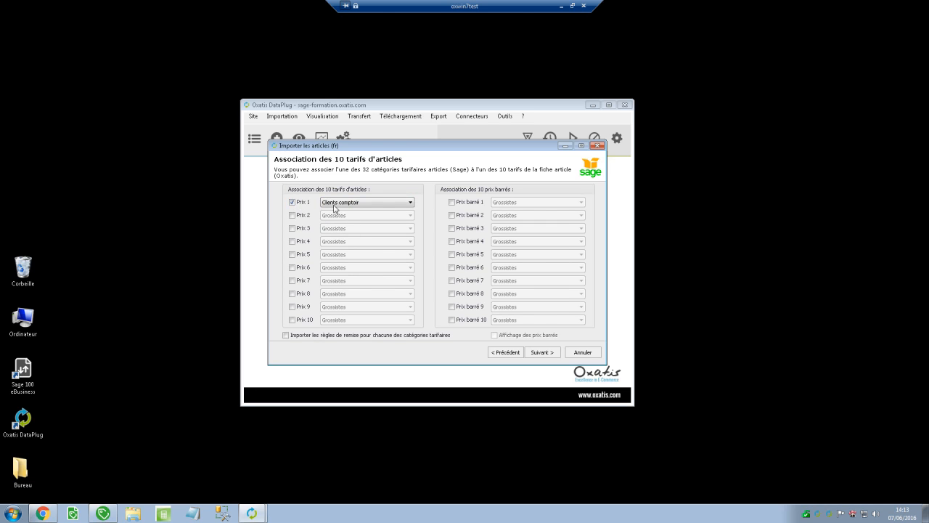
left_click(541, 353)
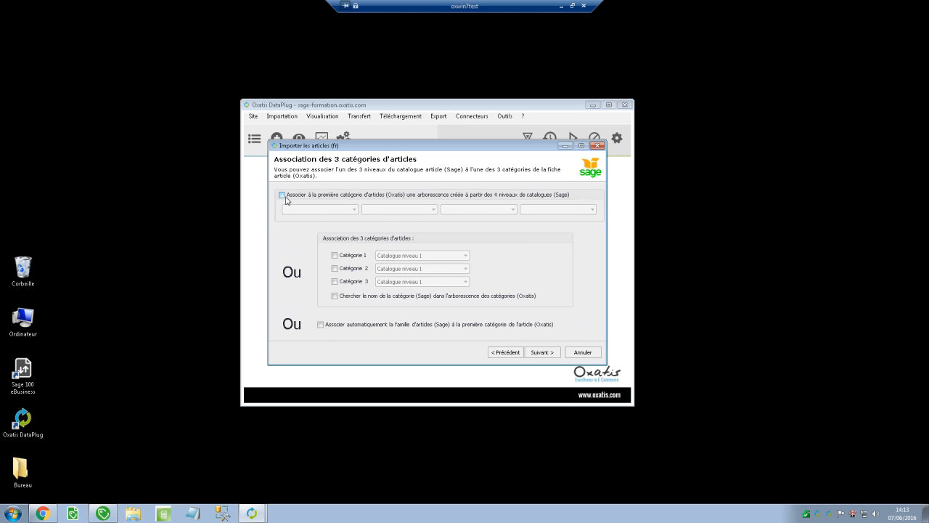
Step: Associate the Sage article family automatically with the first Oxatis category and keep Ventes France as the accounting category for VAT
left_click(321, 325)
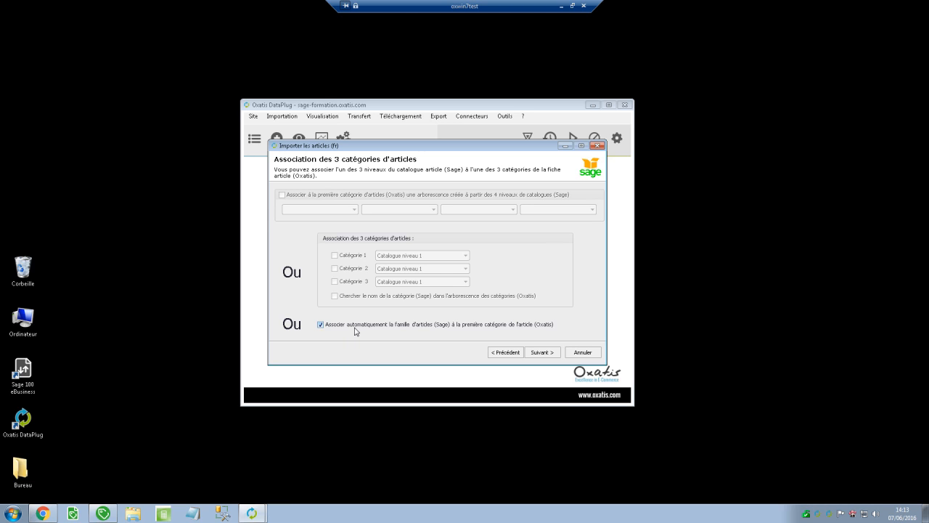
left_click(548, 354)
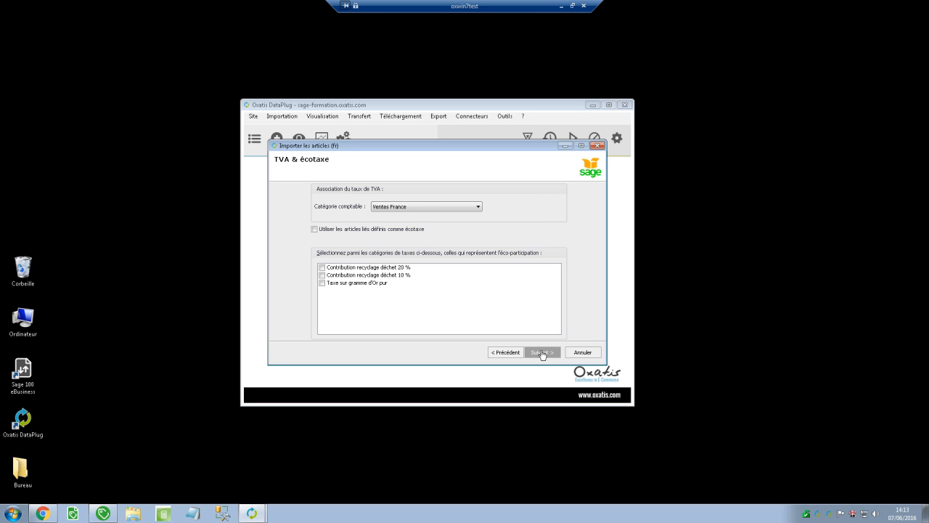
left_click(541, 355)
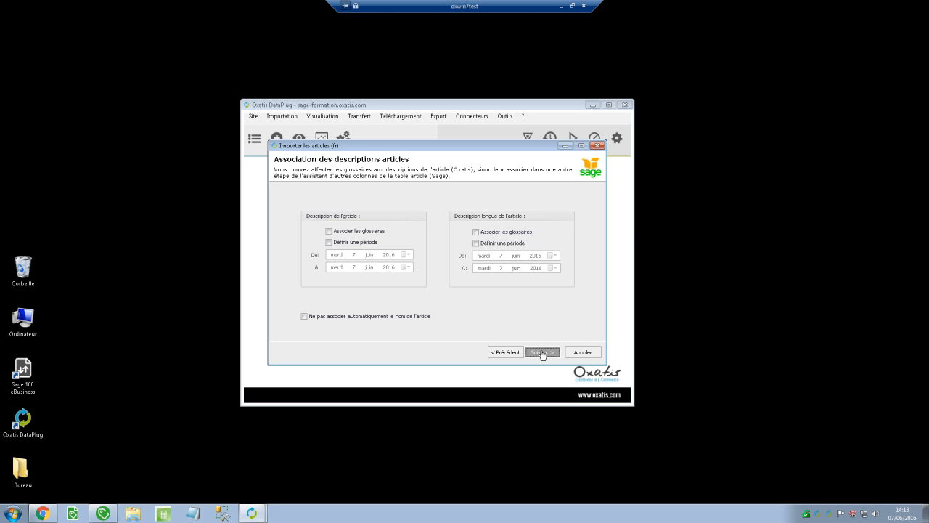
Step: Keep the default article description associations and enable the import of images with their default suffixes
left_click(542, 353)
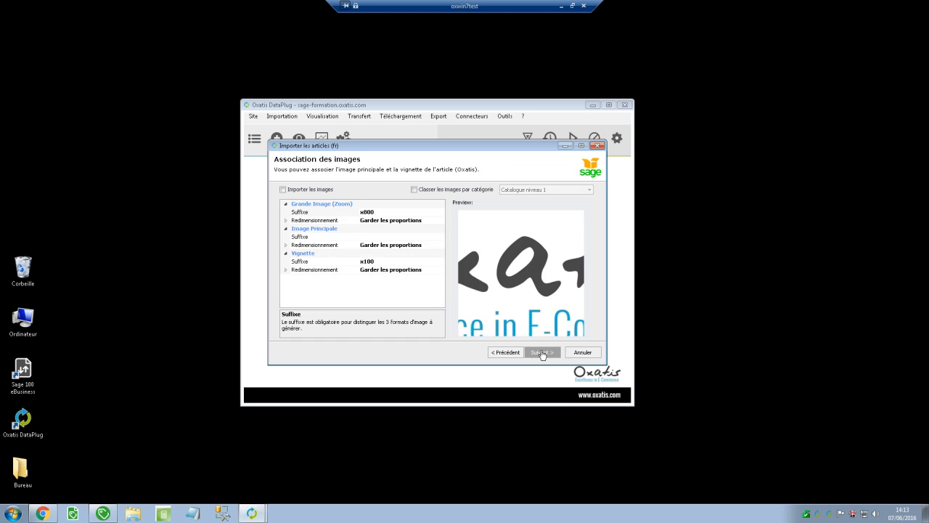
left_click(314, 189)
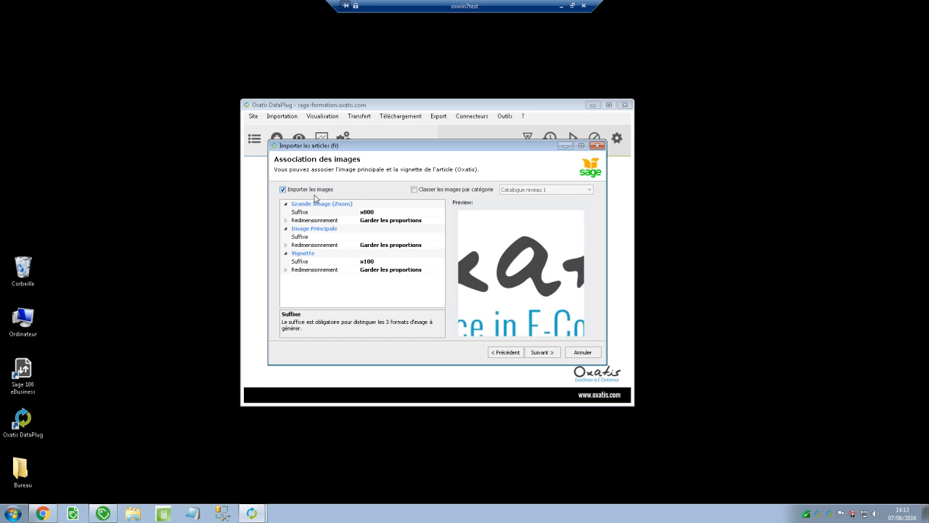
left_click(546, 353)
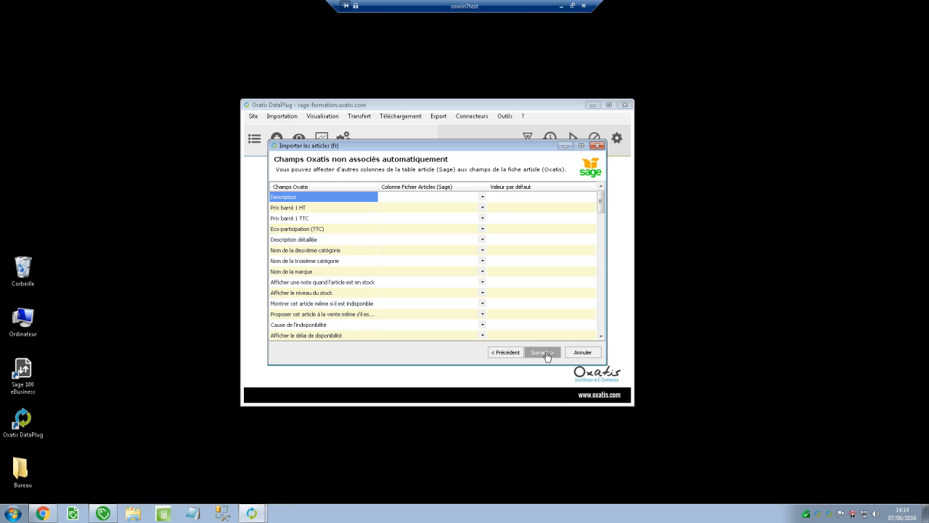
Step: Examine which Sage article columns can be assigned to the Oxatis Description field
left_click(483, 200)
left_click(484, 200)
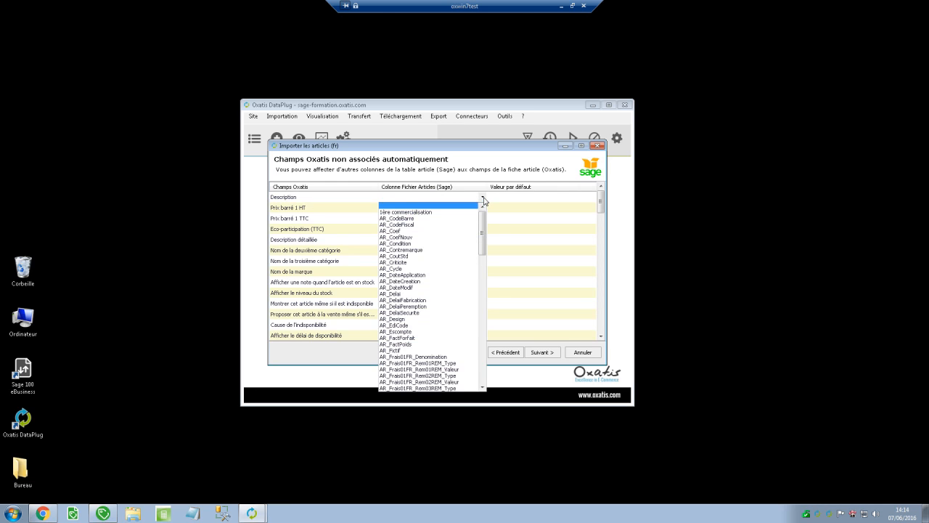
mouse_move(483, 223)
left_mouse_down()
mouse_move(481, 338)
mouse_move(483, 212)
left_mouse_up()
left_click(508, 205)
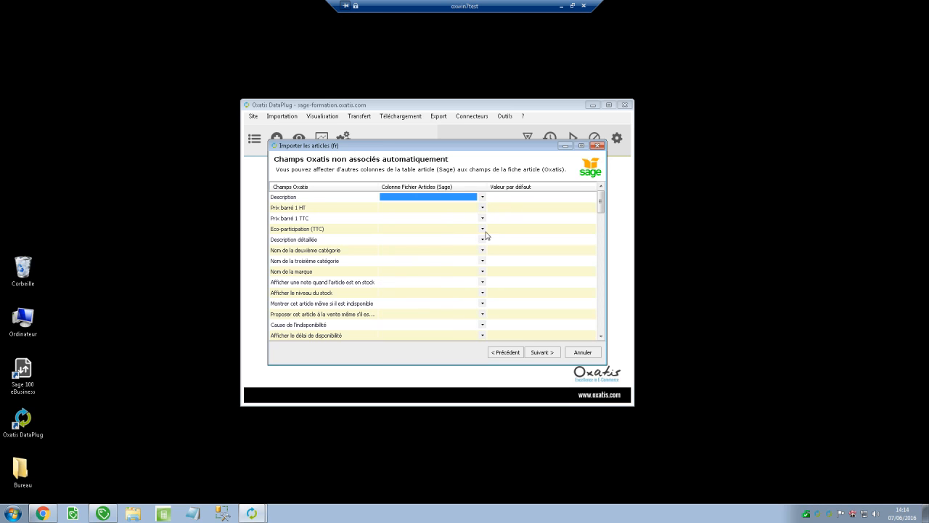
left_click(492, 294)
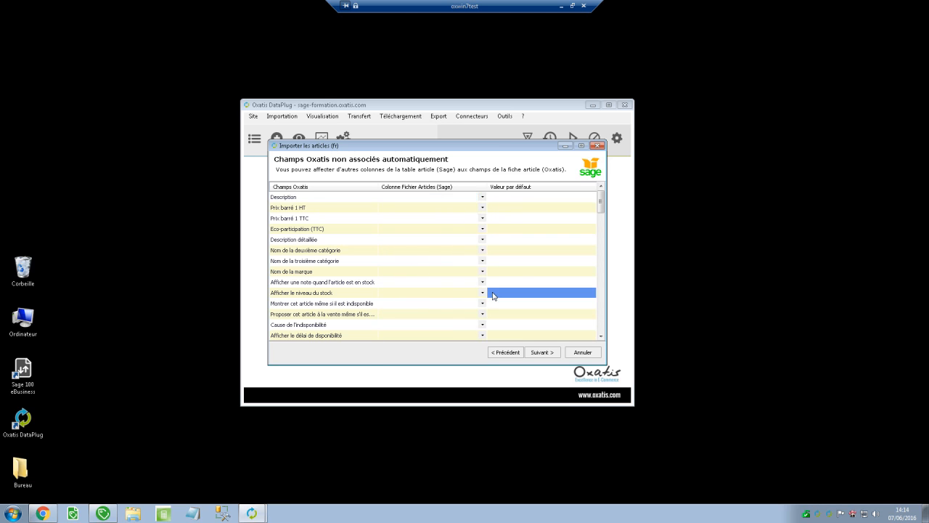
left_click(494, 293)
type("1")
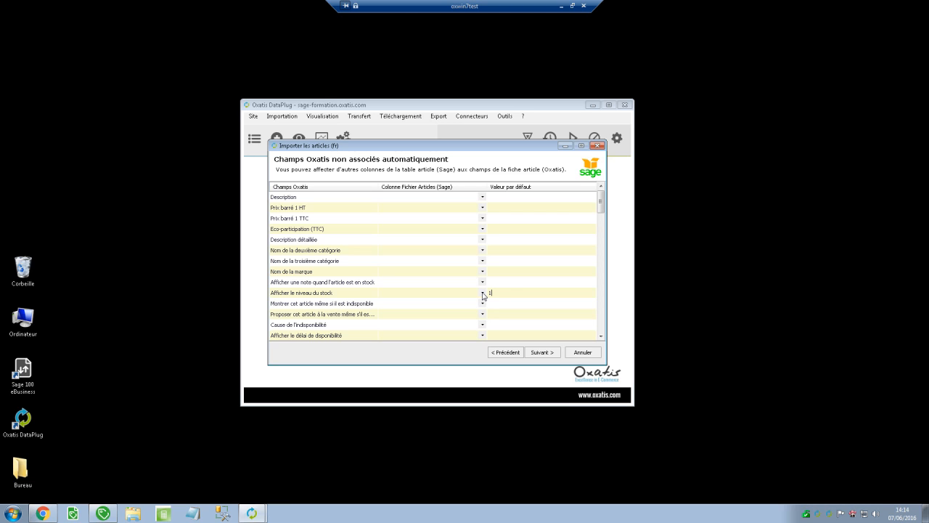
key("BackSpace")
Step: Run the article import for Bijou SA and close the import results
left_click(538, 353)
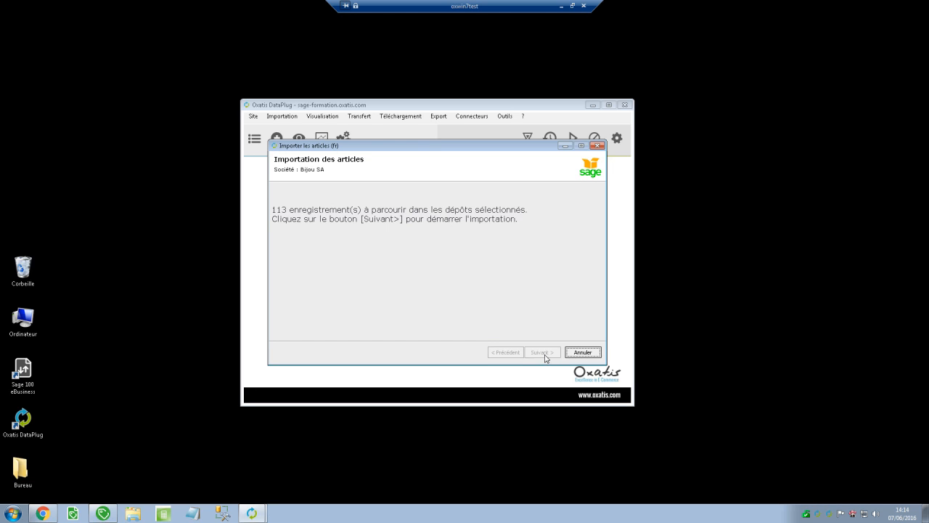
left_click(545, 354)
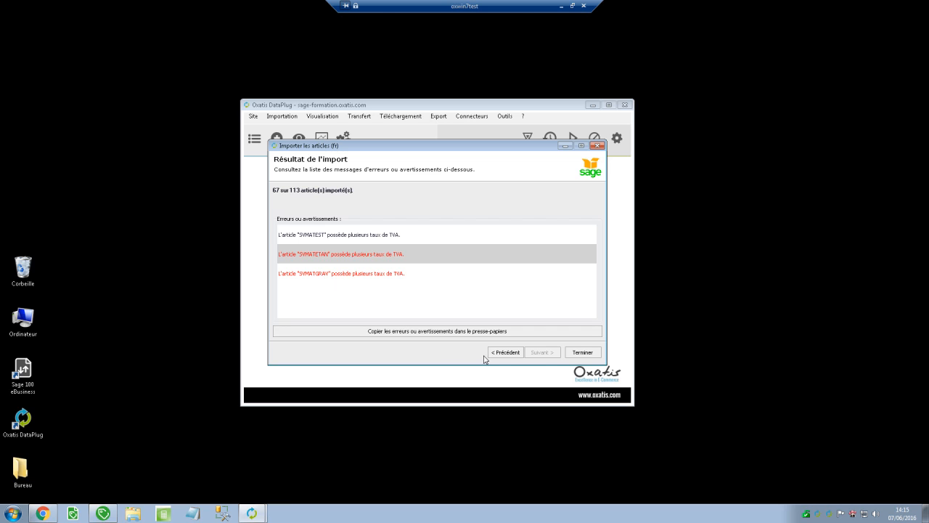
left_click(576, 354)
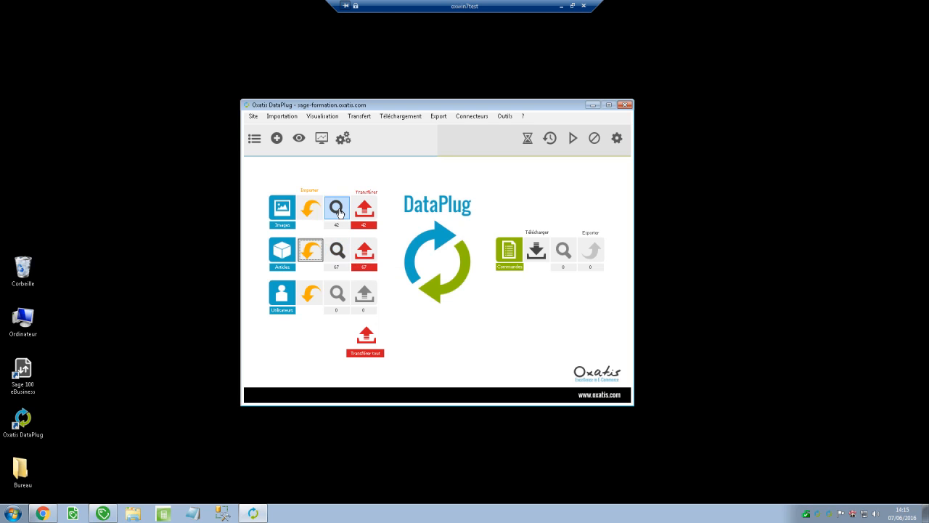
Step: Open the imported articles and examine article BRAAR10's prices, stock, referencing data, categories and family name
left_click(338, 253)
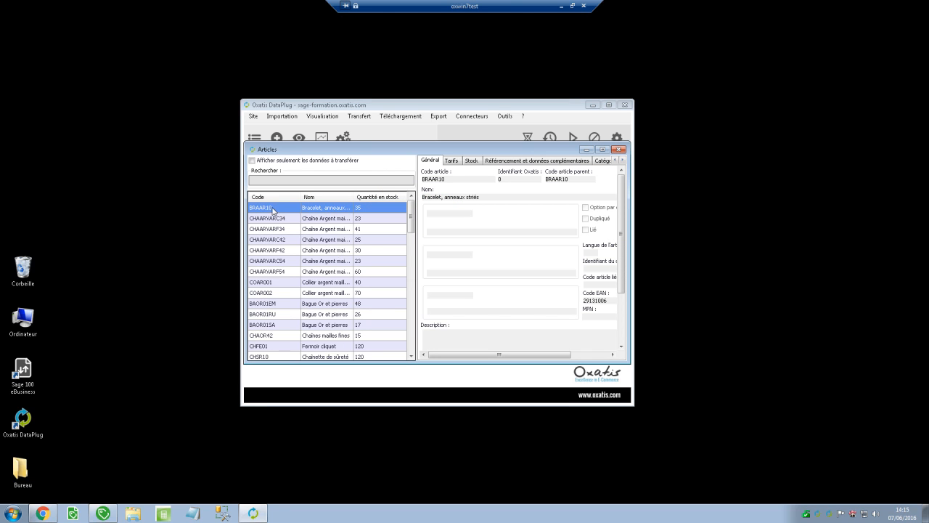
left_click(601, 149)
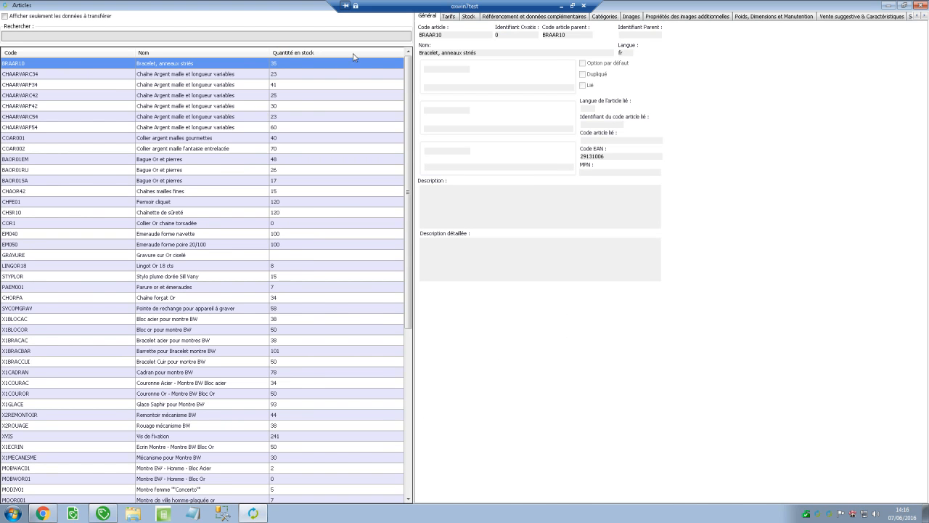
left_click(450, 17)
left_click(469, 18)
left_click(504, 17)
left_click(604, 17)
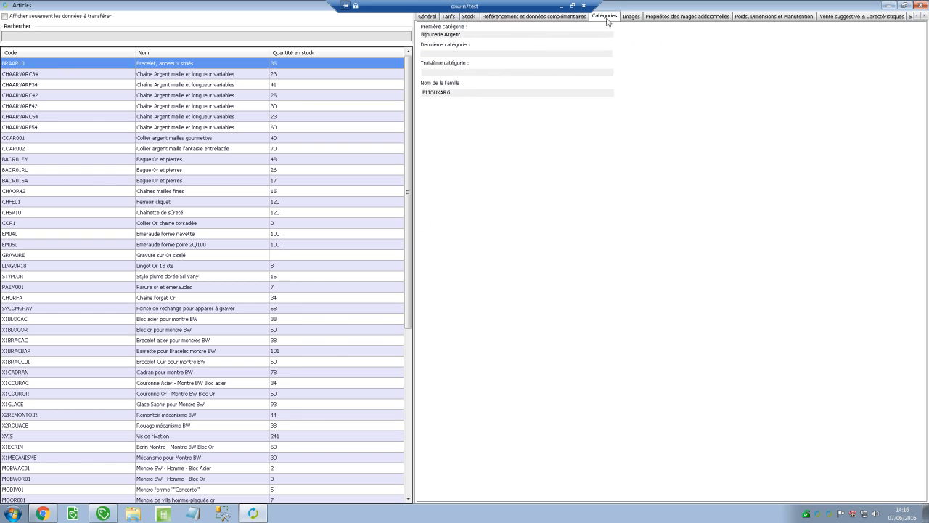
double_click(445, 91)
left_click(905, 5)
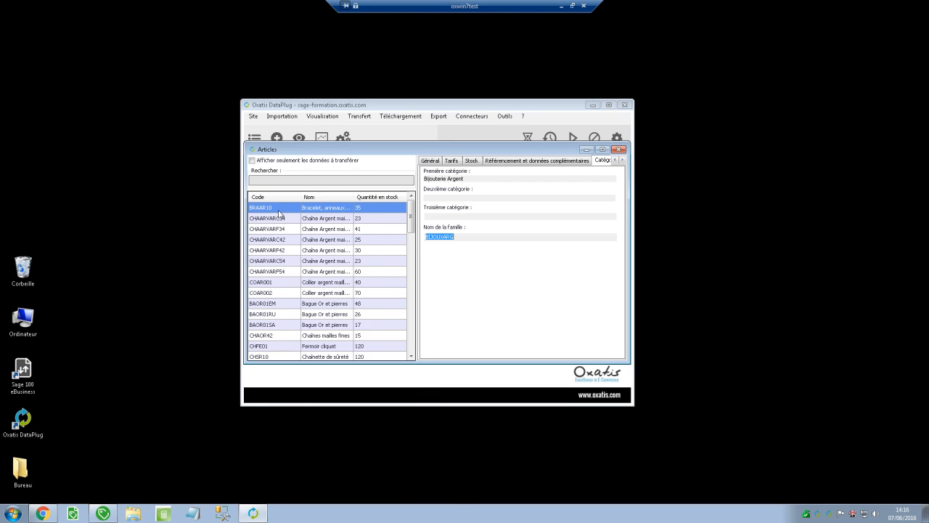
Step: Delete the last article, XZDEPL, from the imported articles
left_click_drag(410, 218, 411, 331)
left_click(267, 347)
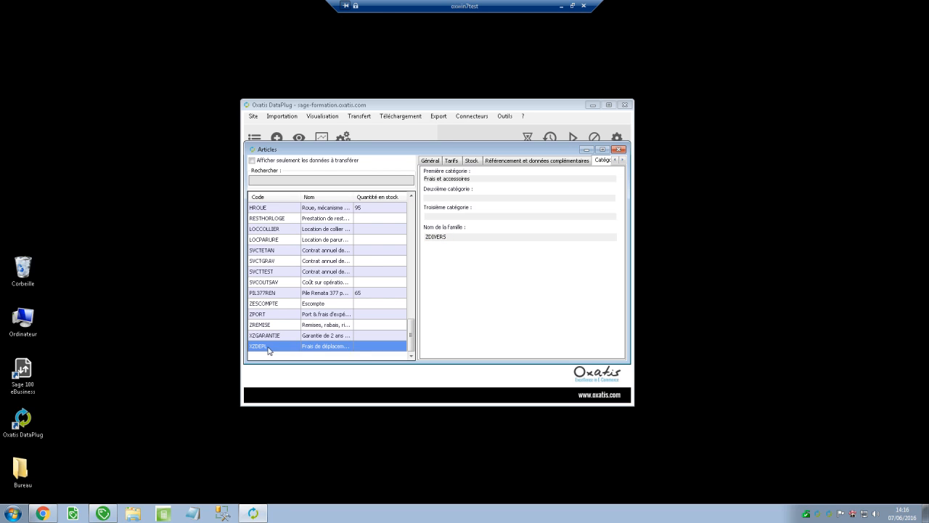
right_click(267, 346)
left_click(301, 369)
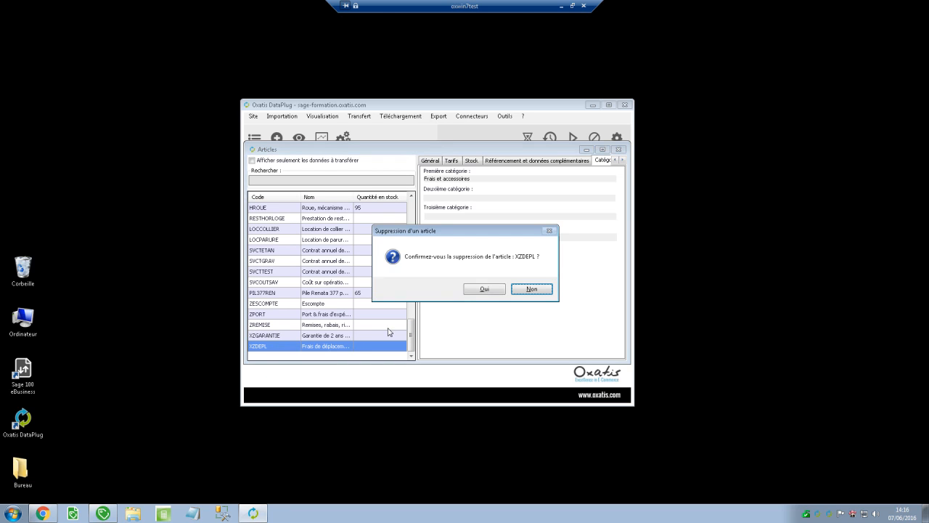
left_click(485, 289)
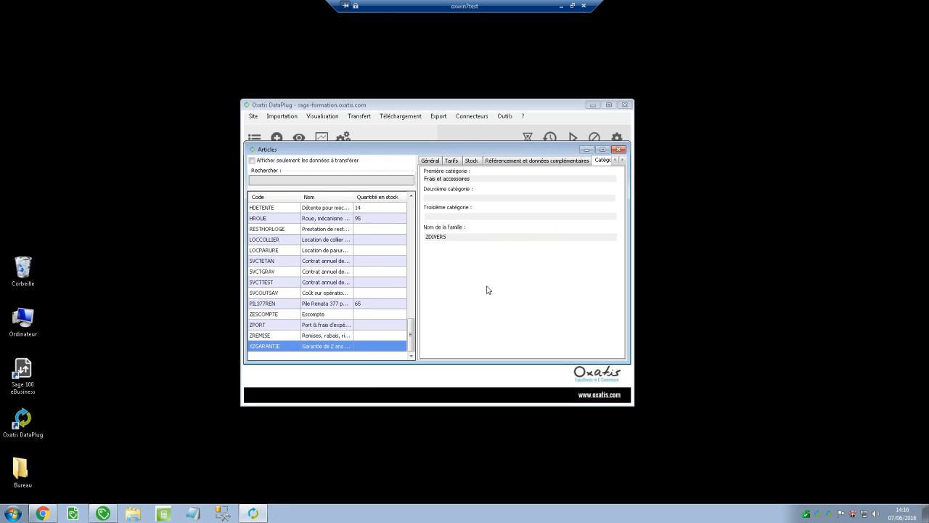
Step: Examine the general details of the imported articles from BRAAR10 down to BAOR01EM, including parent codes and variants
left_click_drag(412, 335, 410, 204)
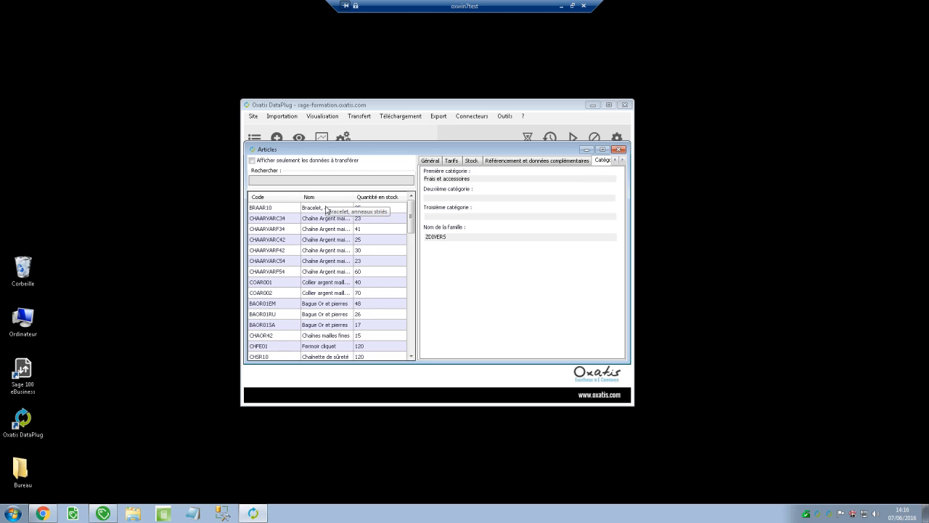
left_click(431, 160)
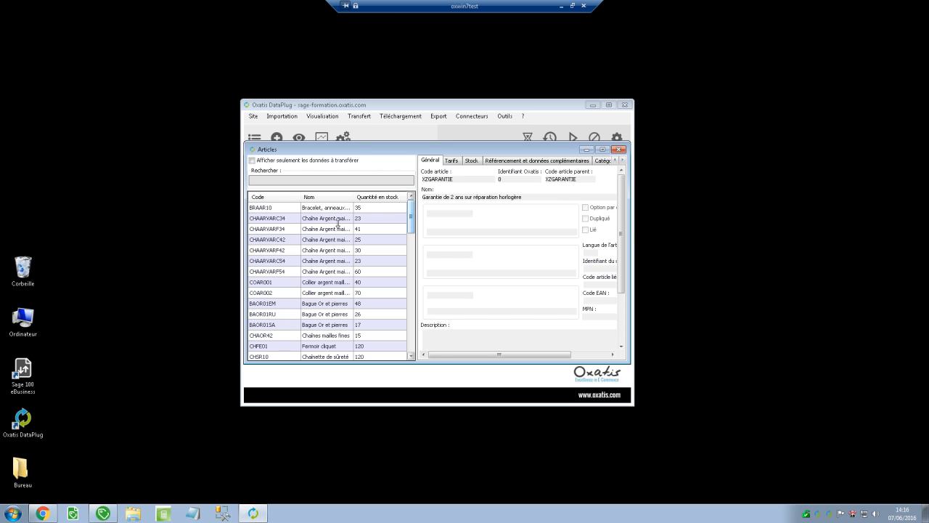
left_click(274, 209)
key("Down")
key("Down")
key("Down")
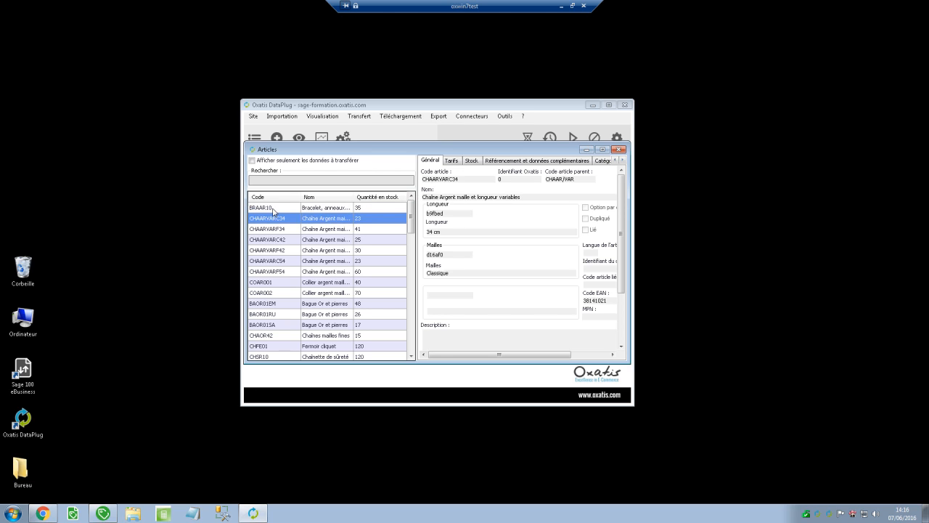
key("Down")
key("Down")
key("Down")
key("Down")
key("Down")
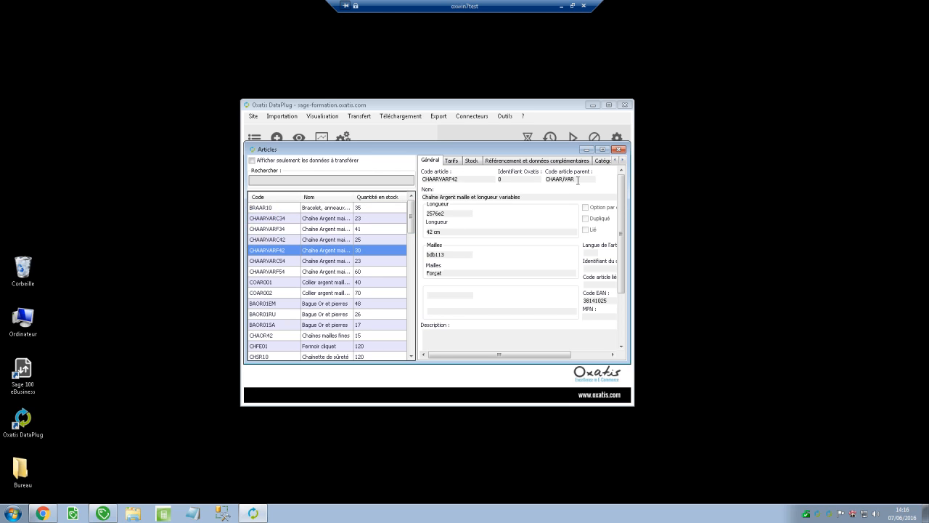
key("Down")
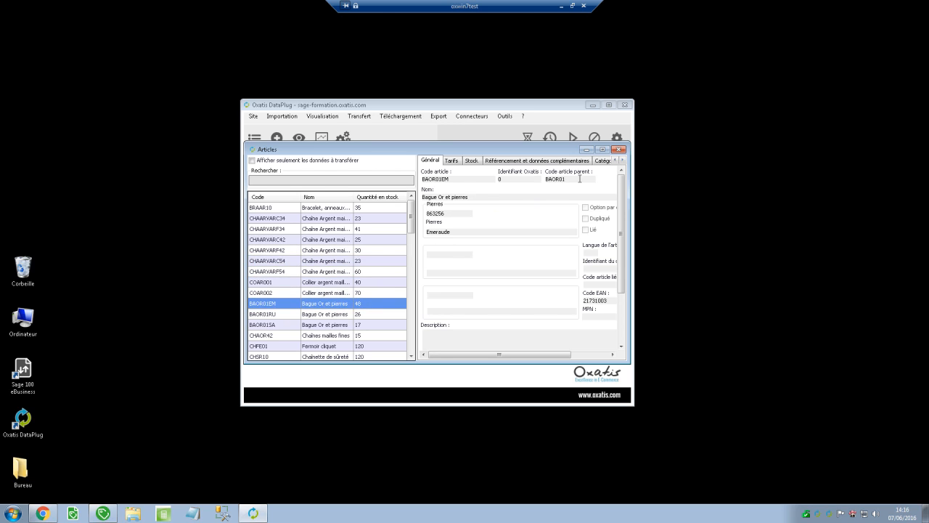
Step: Examine the remaining Bague Or et pierres variants and article CHAOR42, and close the imported articles view
key("Down")
key("Down")
key("Down")
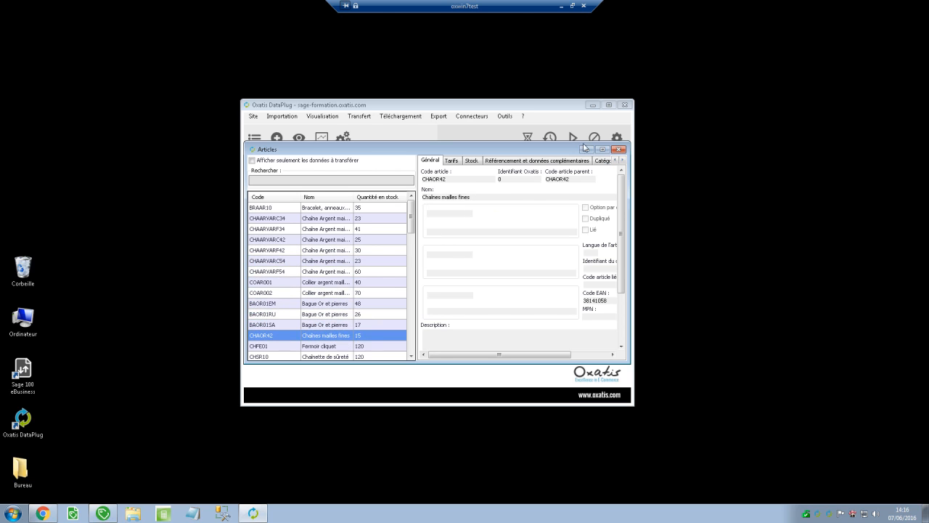
left_click(619, 150)
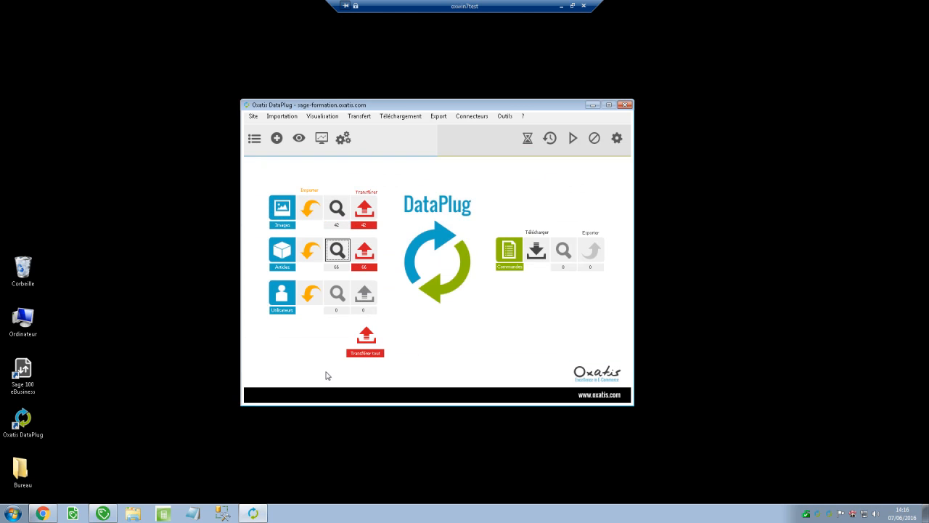
Step: Switch to Chrome and try to sign in to the Oxatis member area with the site name sage-formation
left_click(43, 513)
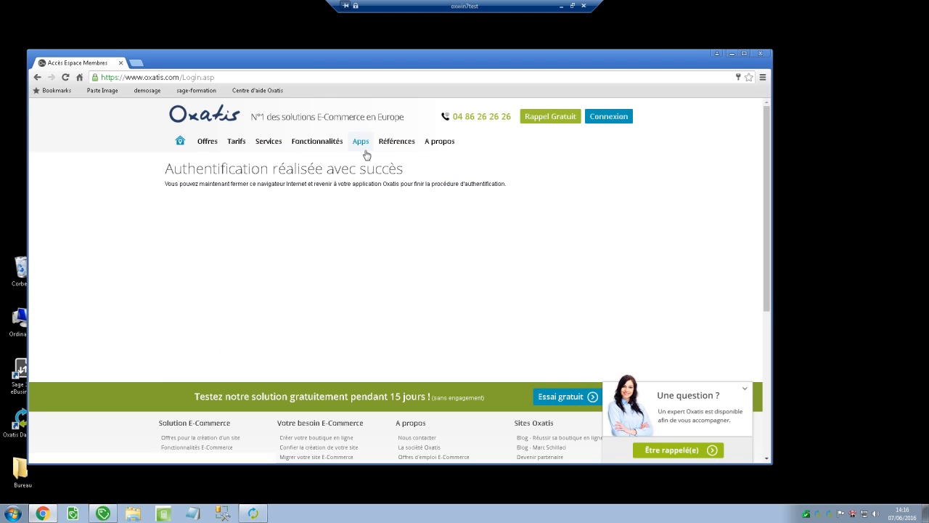
left_click(613, 118)
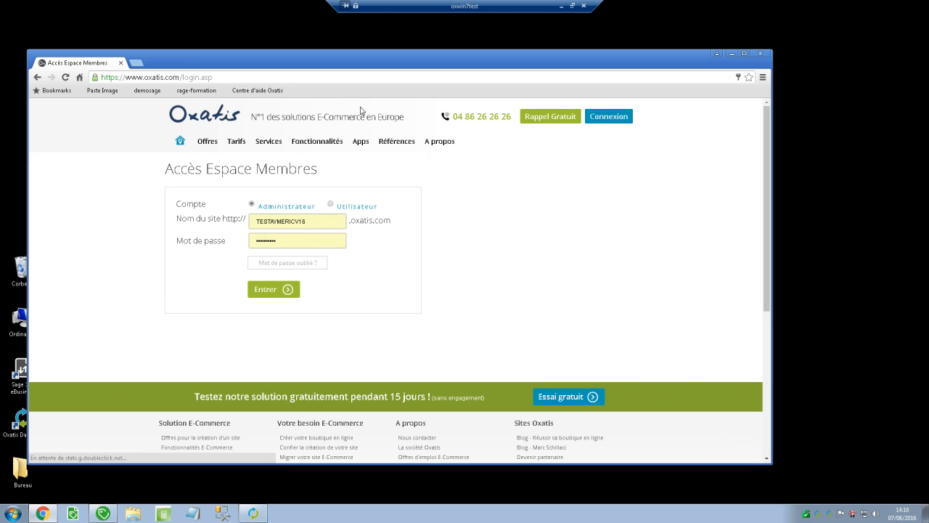
left_click_drag(240, 221, 226, 224)
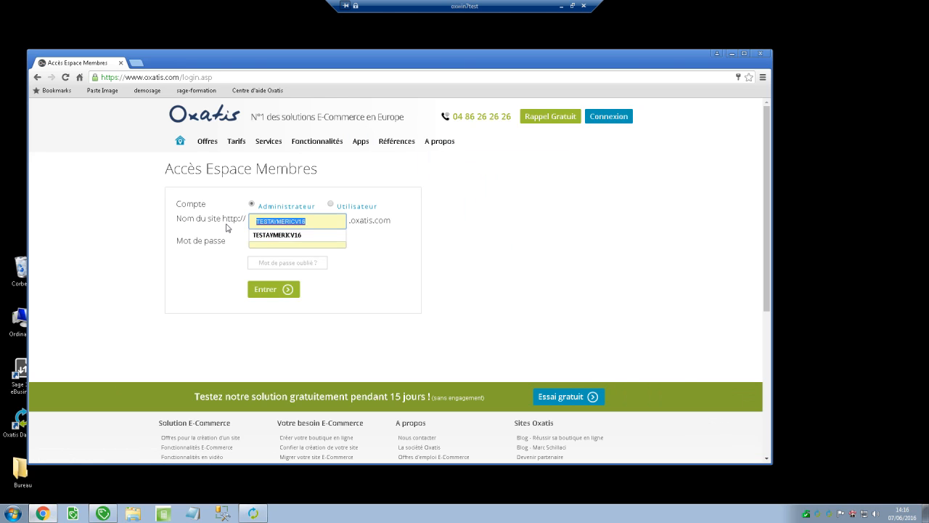
type("sage-formation")
left_click(298, 246)
left_click(273, 289)
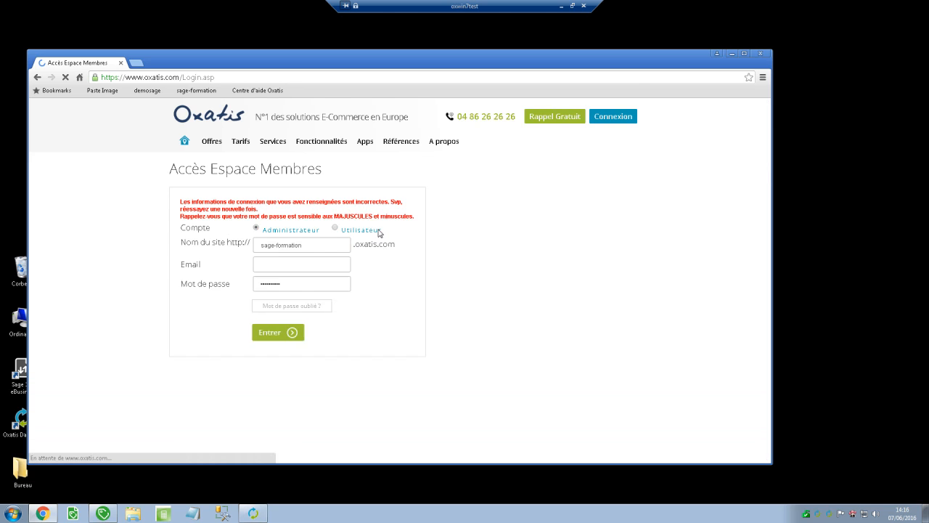
Step: Enter the account password to sign in to the site administration and maximize the browser window
double_click(294, 265)
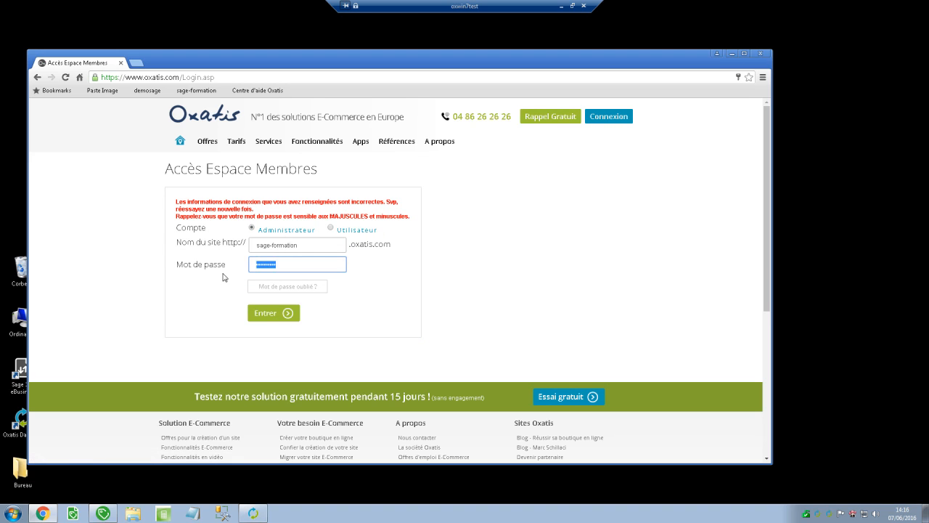
type("••")
key("Return")
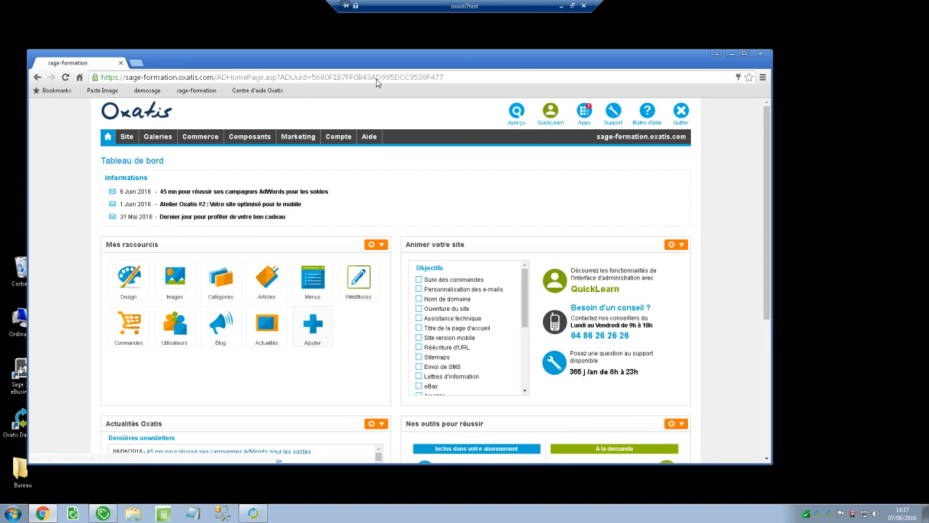
left_click(744, 55)
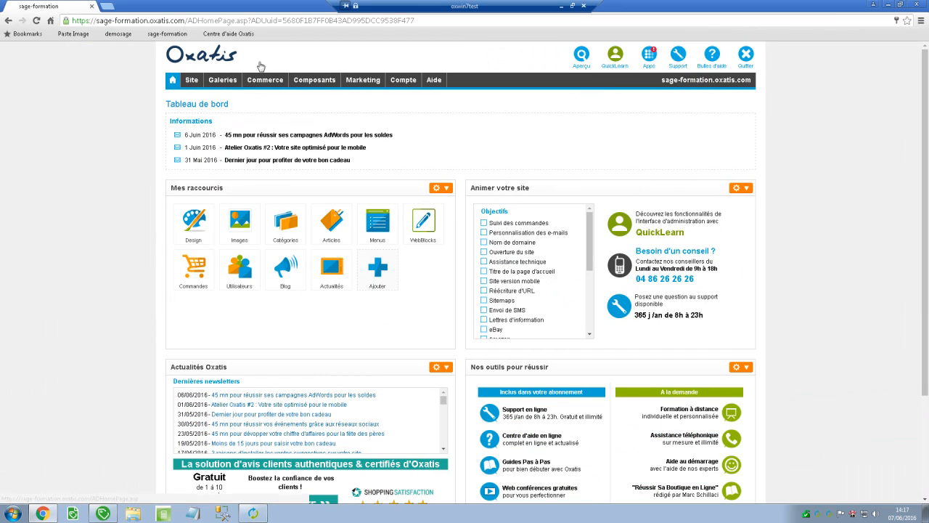
Step: Check the site's article list and article categories, including the subcategories of Catégorie 2
left_click(264, 95)
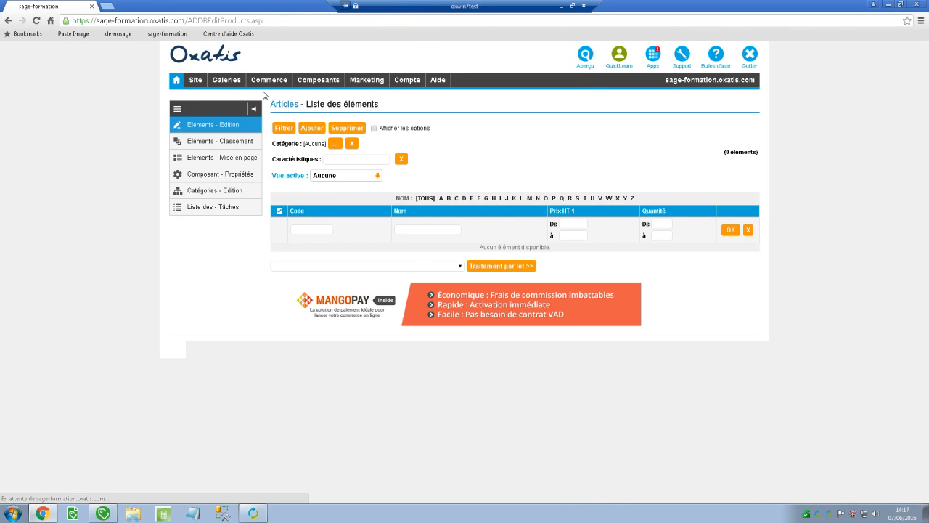
mouse_move(272, 80)
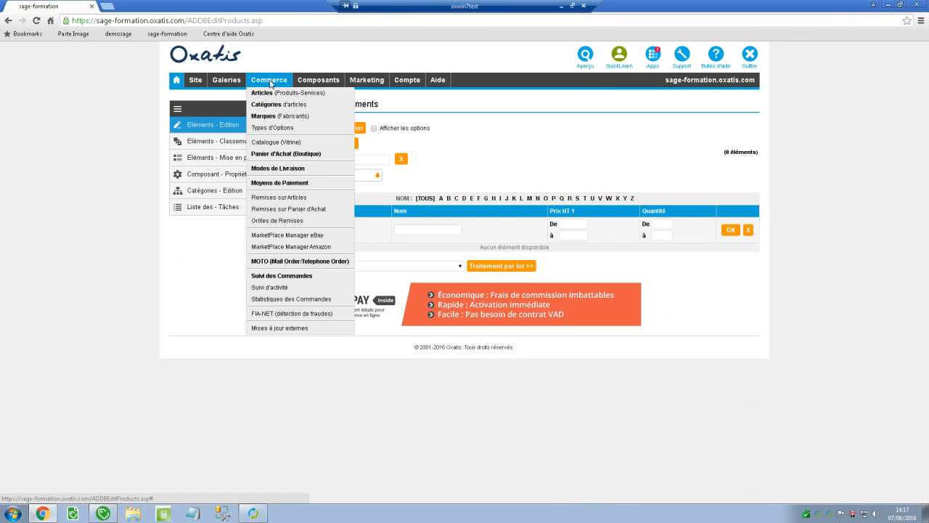
left_click(269, 105)
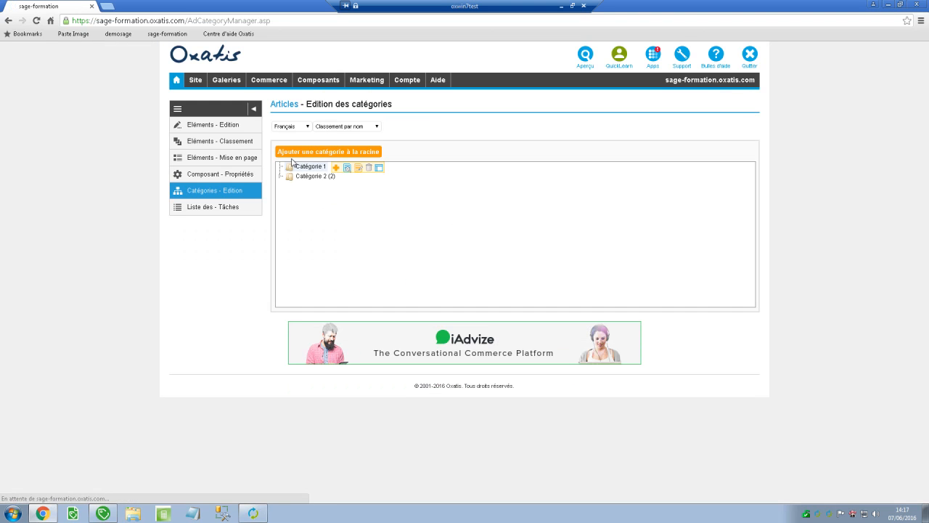
left_click(280, 176)
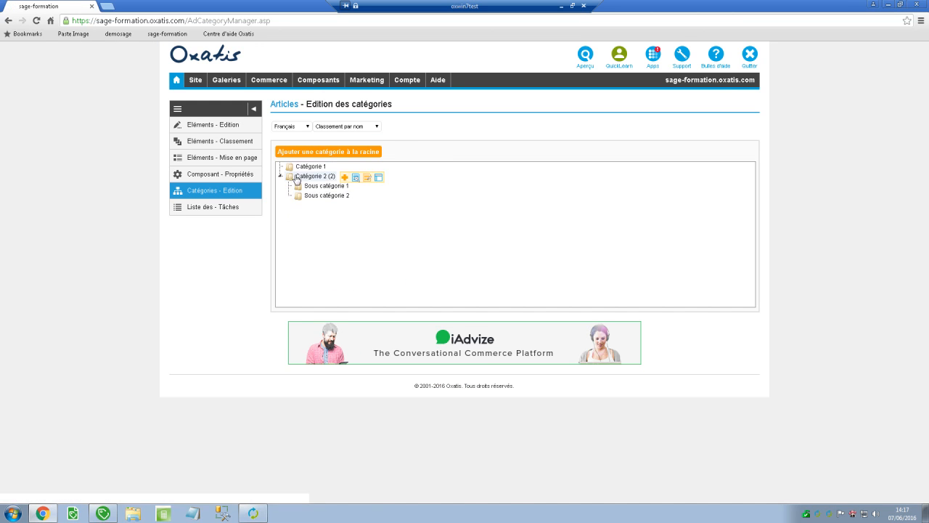
left_click(280, 177)
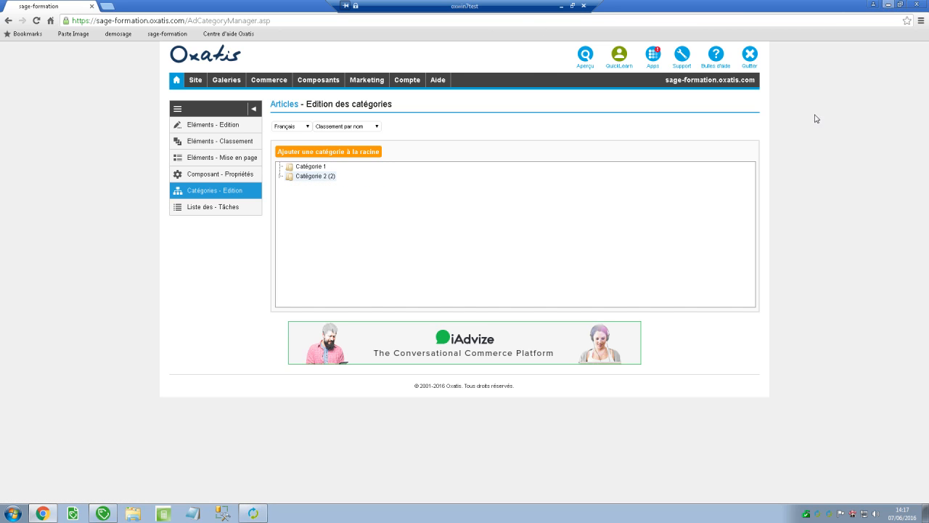
Step: Switch to Oxatis DataPlug, transfer all imported data to the sage-formation site and close the transfer results
left_click(254, 513)
left_click(365, 337)
left_click(540, 352)
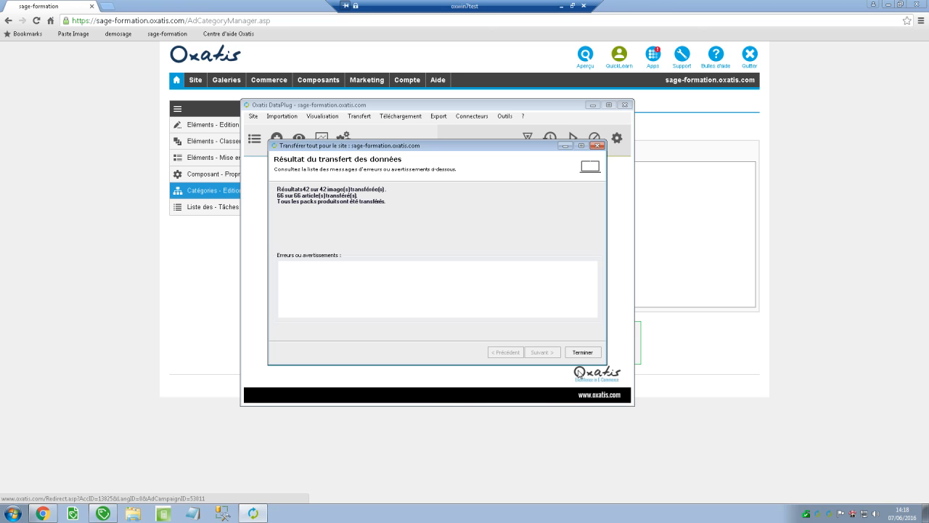
left_click(581, 353)
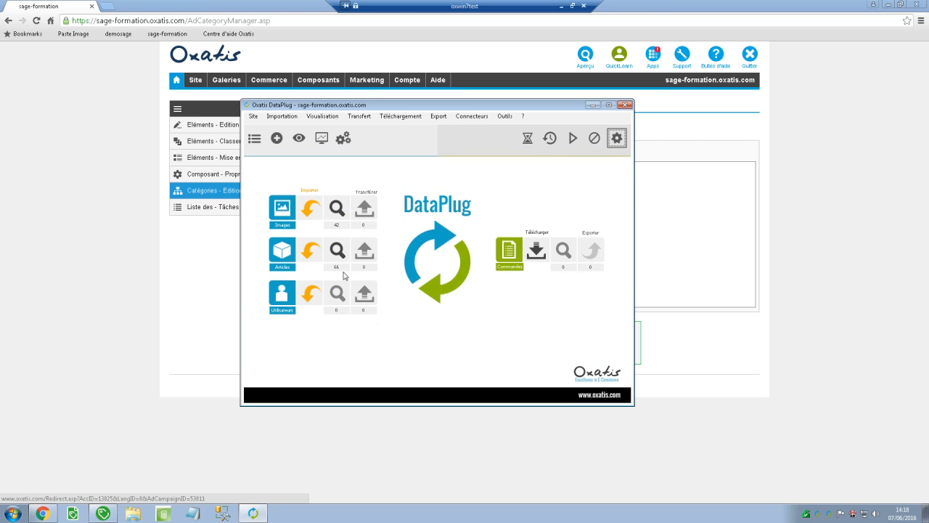
Step: Minimize DataPlug, review the site's article list in Chrome and view the properties of Aiguille pour horloge
left_click(593, 105)
mouse_move(269, 80)
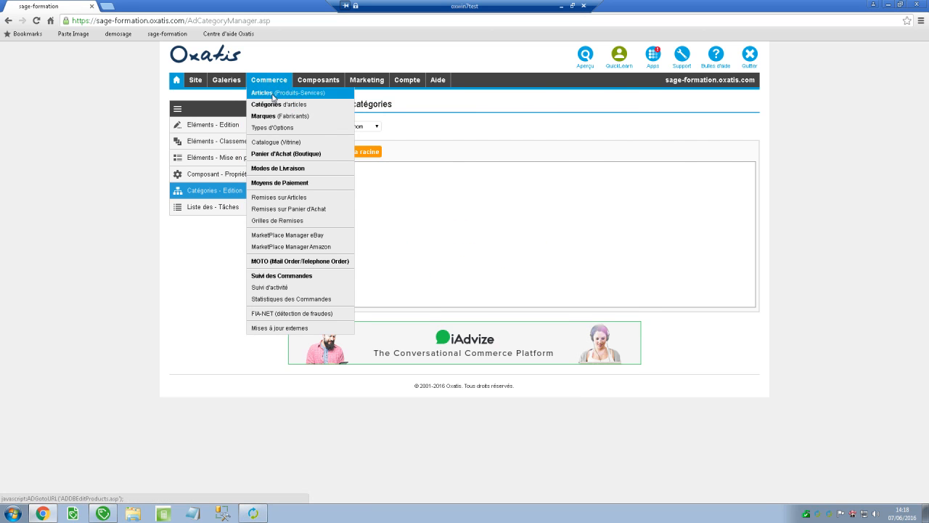
left_click(279, 95)
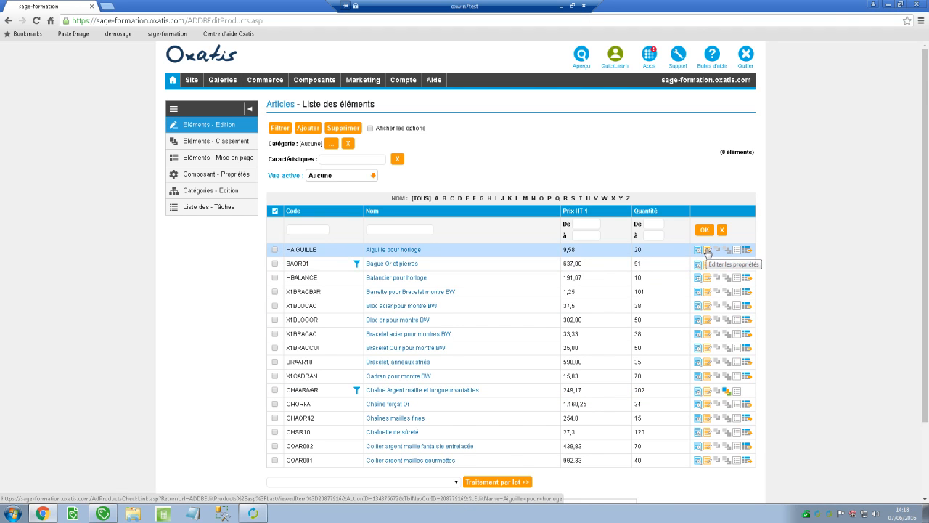
mouse_move(266, 79)
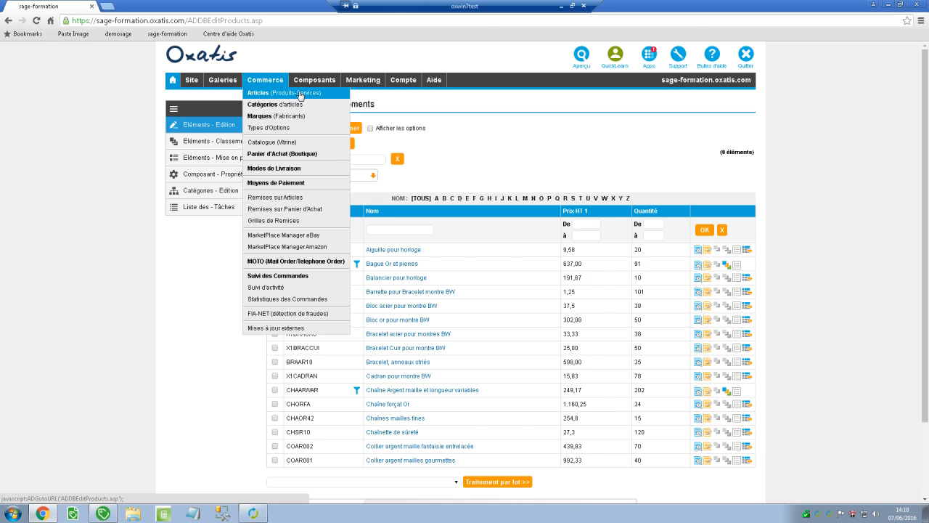
left_click(697, 250)
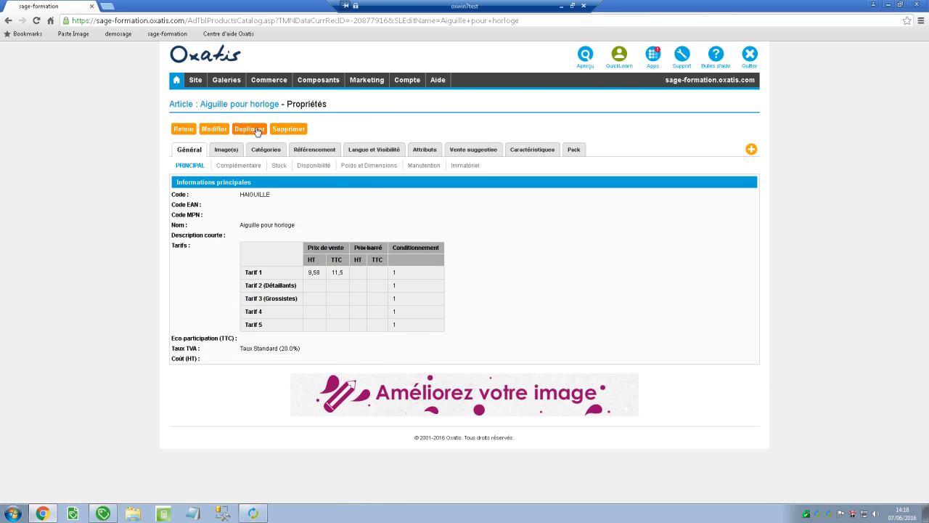
left_click(184, 129)
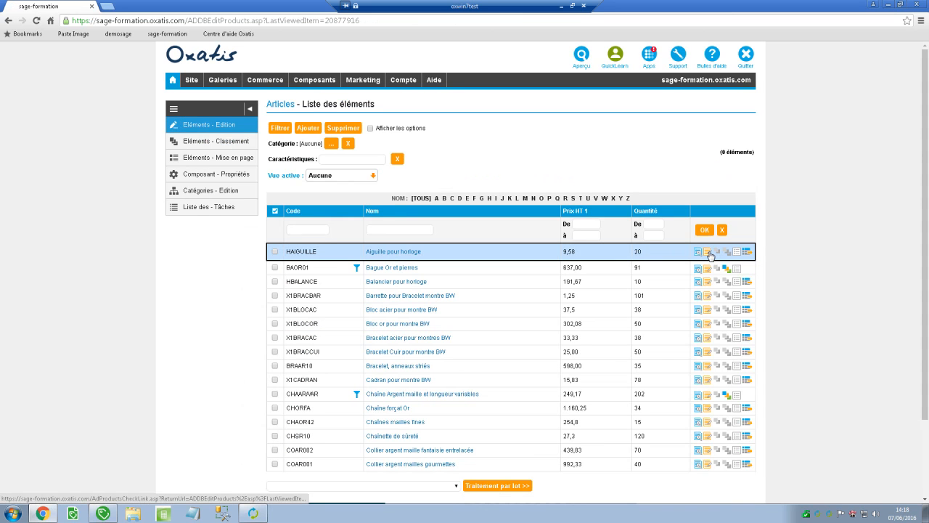
Step: Open Aiguille pour horloge for editing, examine its general information, images and categories, and cancel without saving
left_click(709, 252)
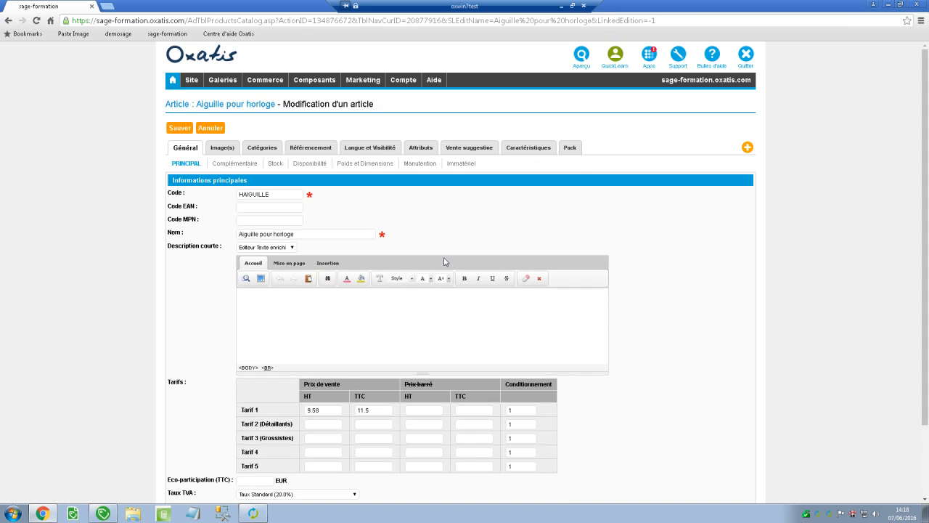
scroll(446, 262, "down", 1)
left_click(379, 363)
scroll(337, 345, "up", 1)
left_click(222, 147)
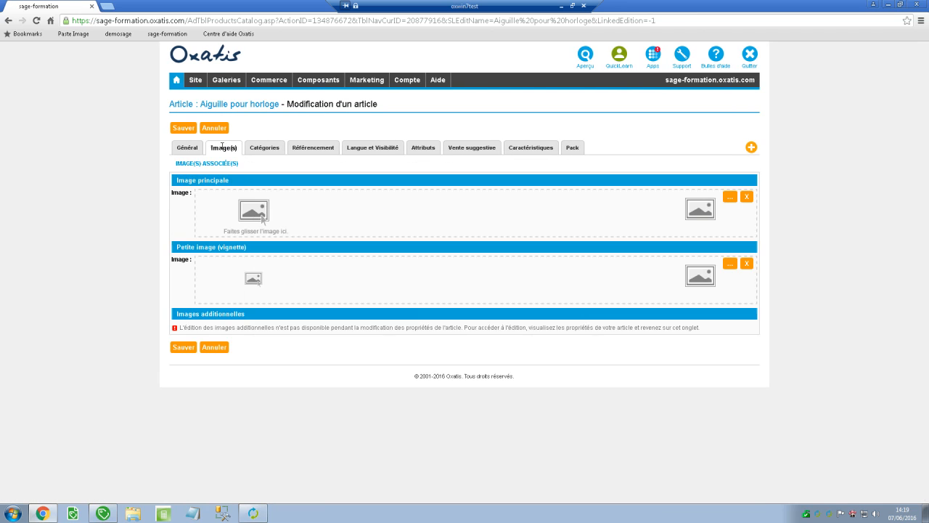
left_click(261, 148)
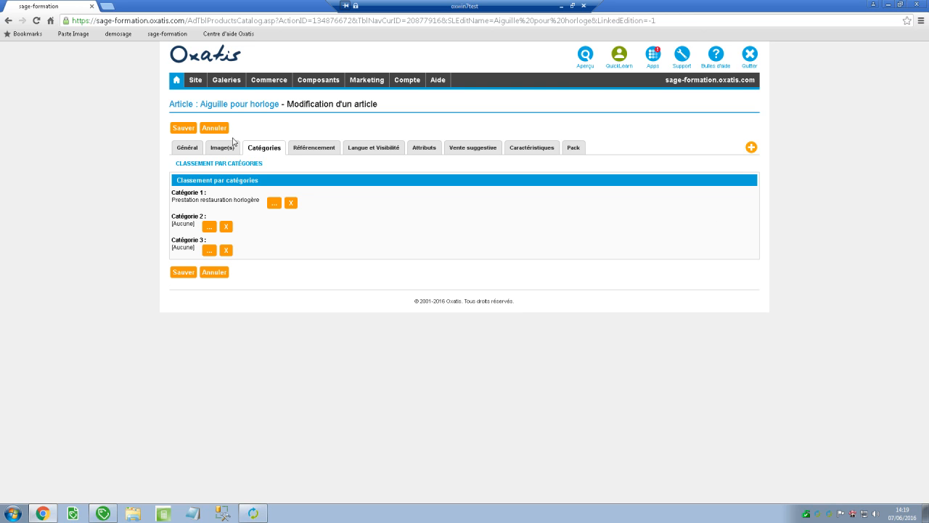
left_click(212, 128)
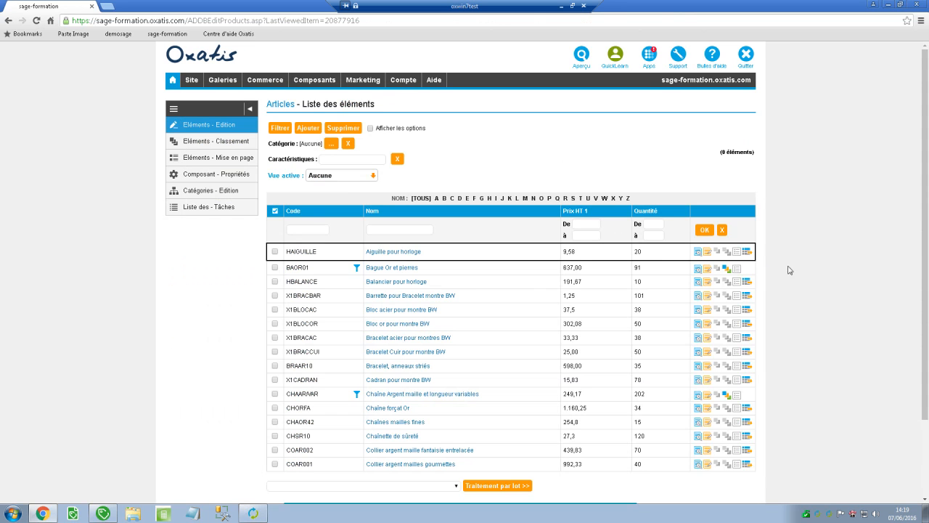
Step: View Aiguille pour horloge and Bague Or et pierres in the shop, trying the ring's Rubis and Saphir options, and return to the article list
left_click(386, 254)
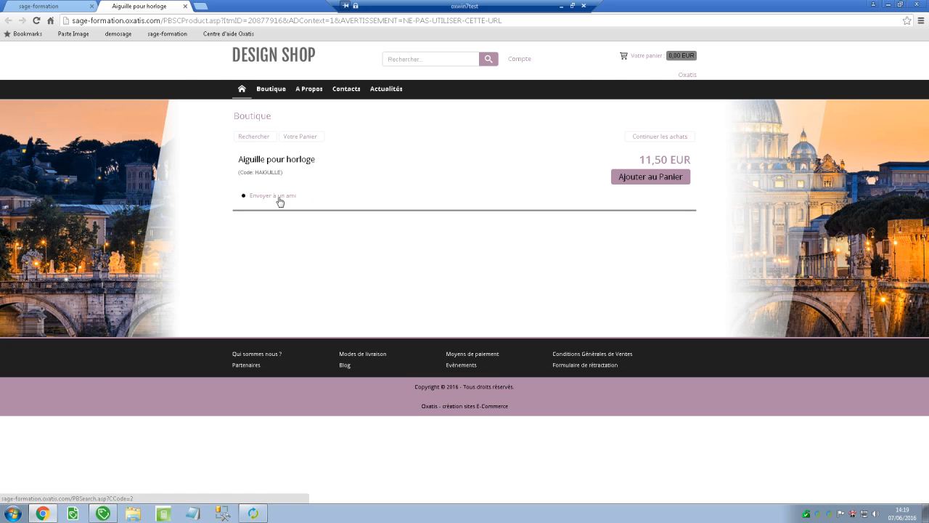
key("ctrl+shift+Tab")
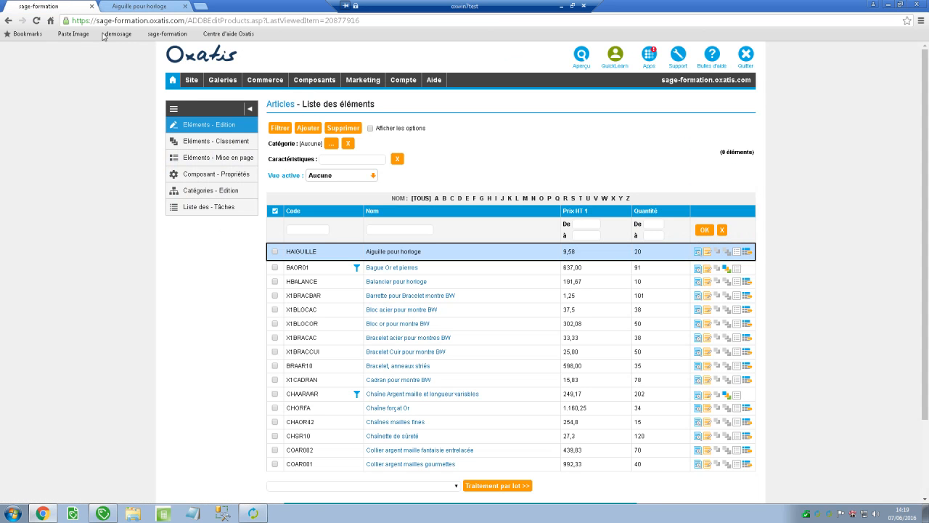
left_click(383, 269)
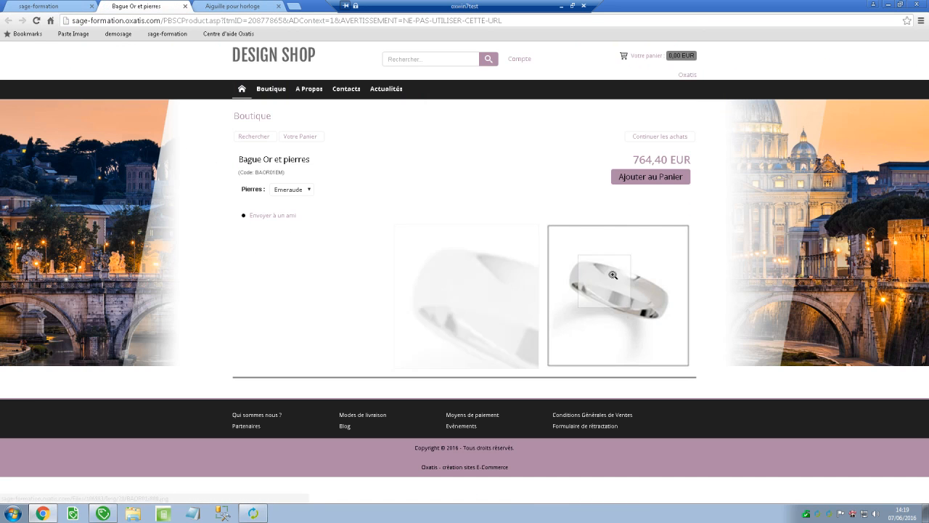
left_click(302, 190)
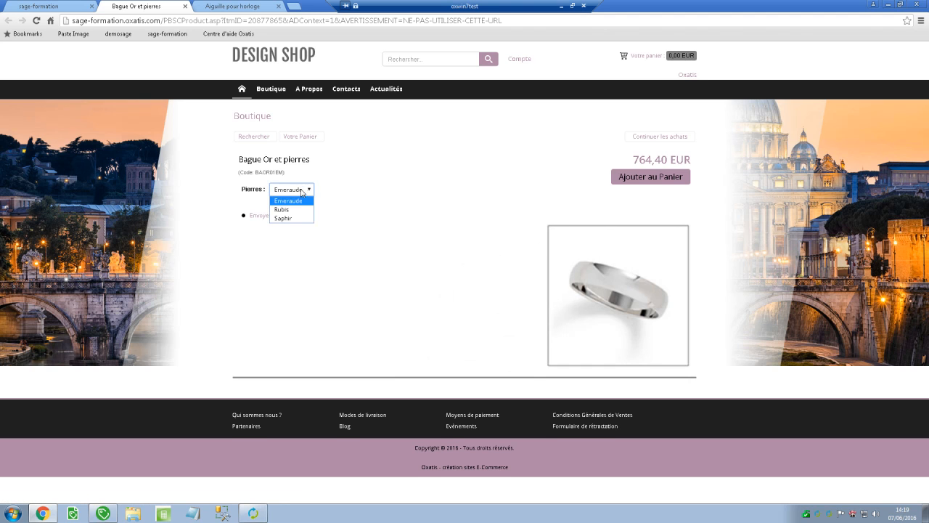
left_click(293, 209)
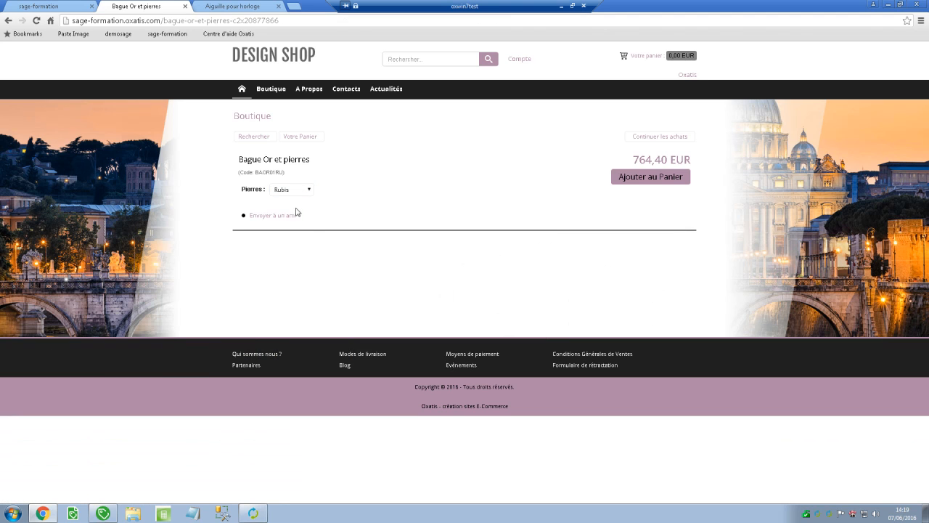
left_click(302, 190)
left_click(297, 219)
left_click(64, 4)
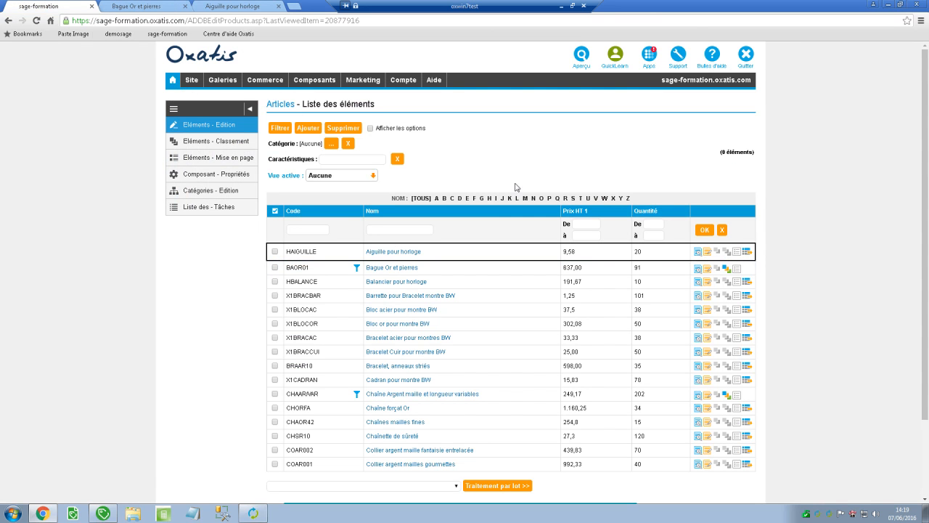
Step: View the properties of Aiguille pour horloge and open its category classification for editing
left_click(697, 253)
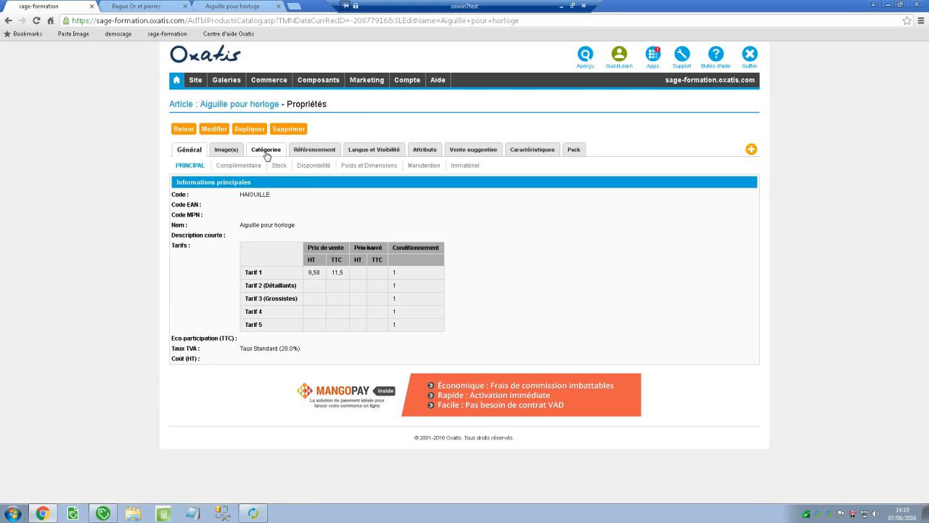
left_click(266, 151)
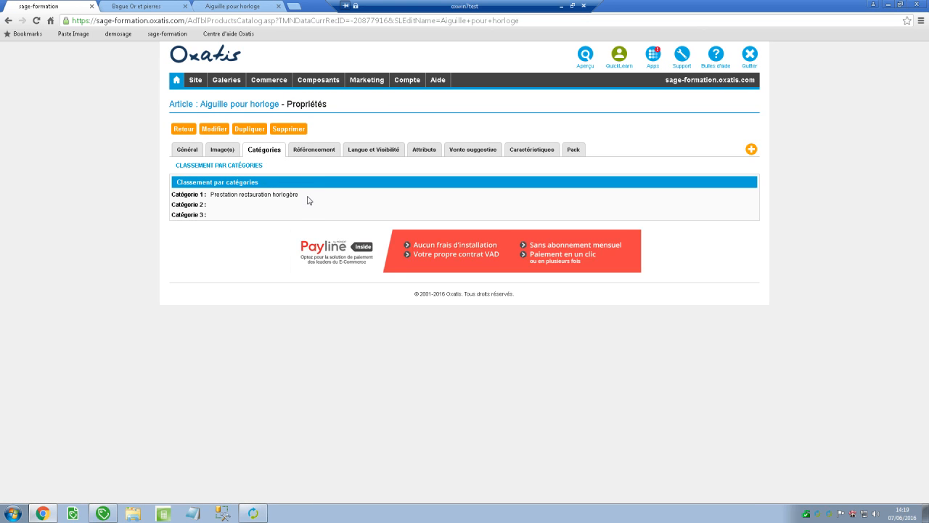
left_click(225, 131)
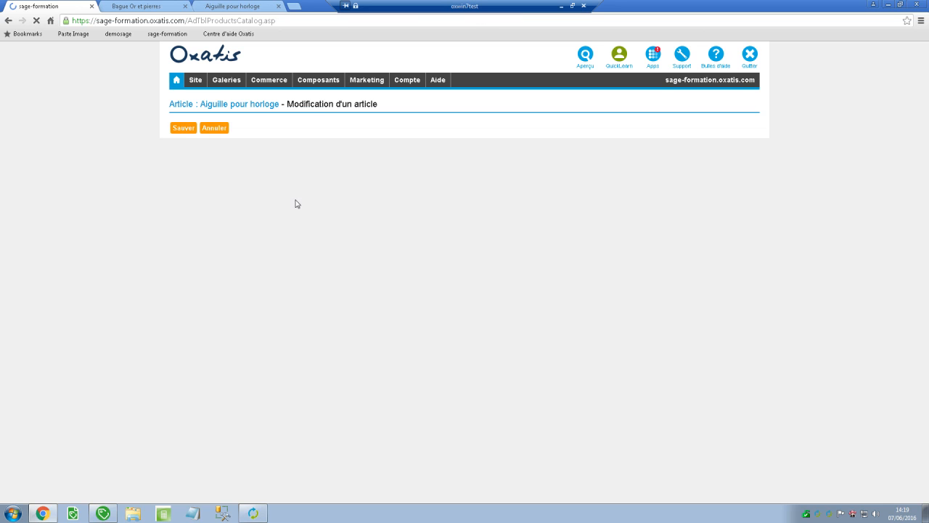
left_click_drag(175, 202, 257, 202)
Step: Set Catégorie 1 of Aiguille pour horloge to Catégorie 2 \ Sous catégorie 1
left_click(273, 203)
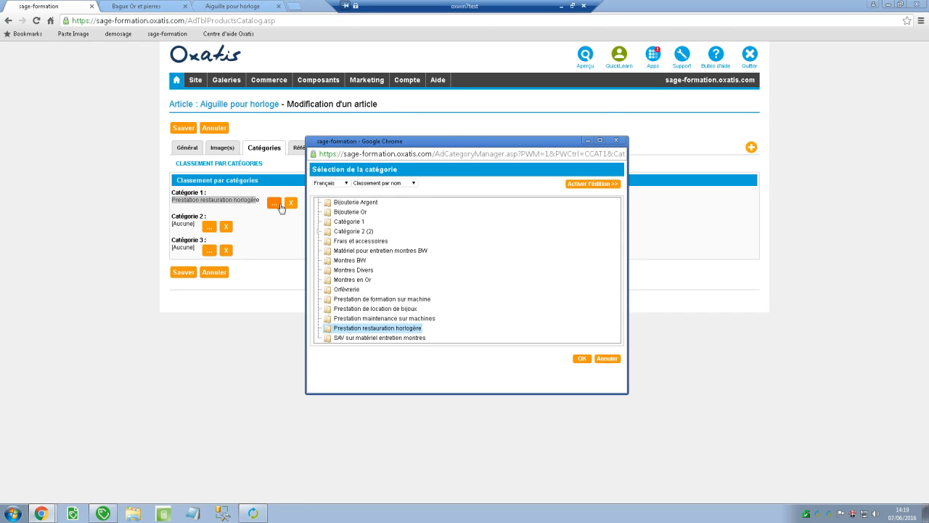
left_click(319, 231)
left_click(364, 240)
left_click(581, 361)
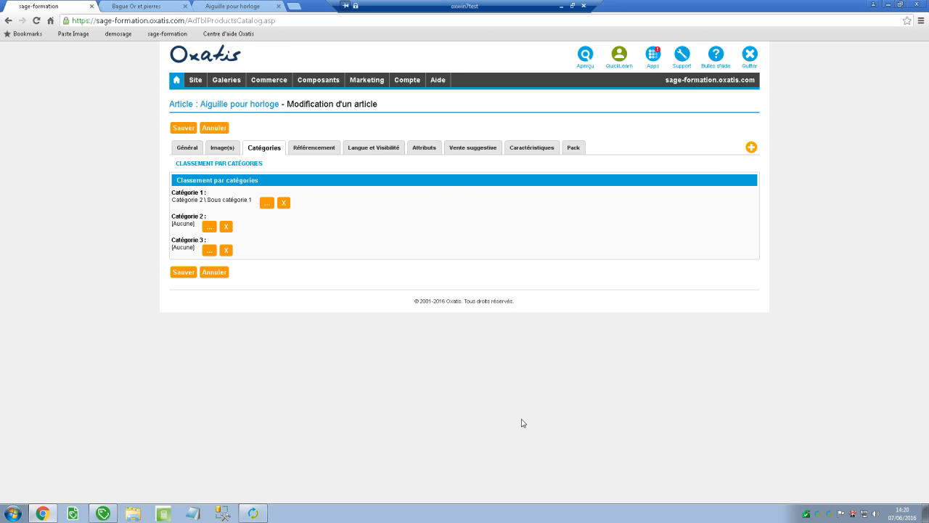
Step: Set Catégorie 1 of the article back to Prestation restauration horlogère
left_click(267, 203)
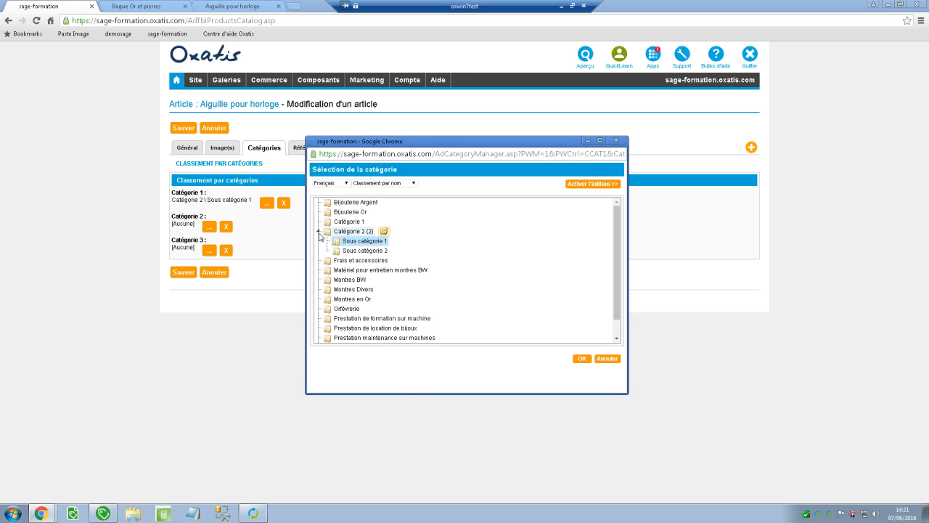
scroll(351, 332, "down", 1)
left_click(367, 328)
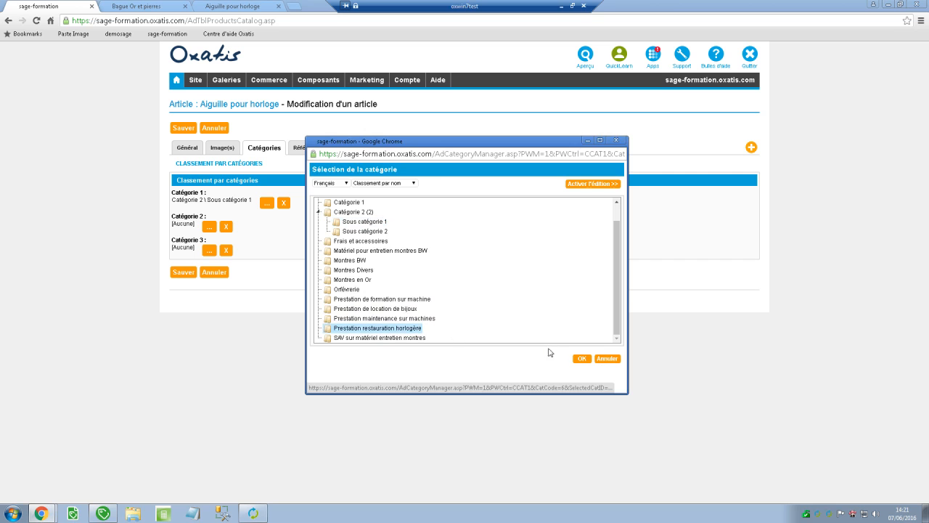
left_click(581, 358)
Step: Set Catégorie 2 of the article to Catégorie 2 \ Sous catégorie 2 and save the article
left_click(207, 227)
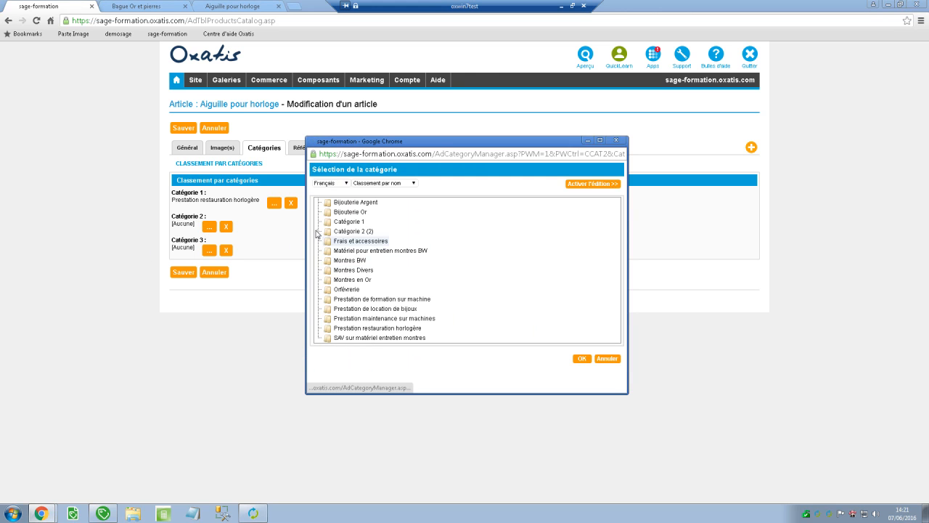
left_click(319, 231)
left_click(364, 250)
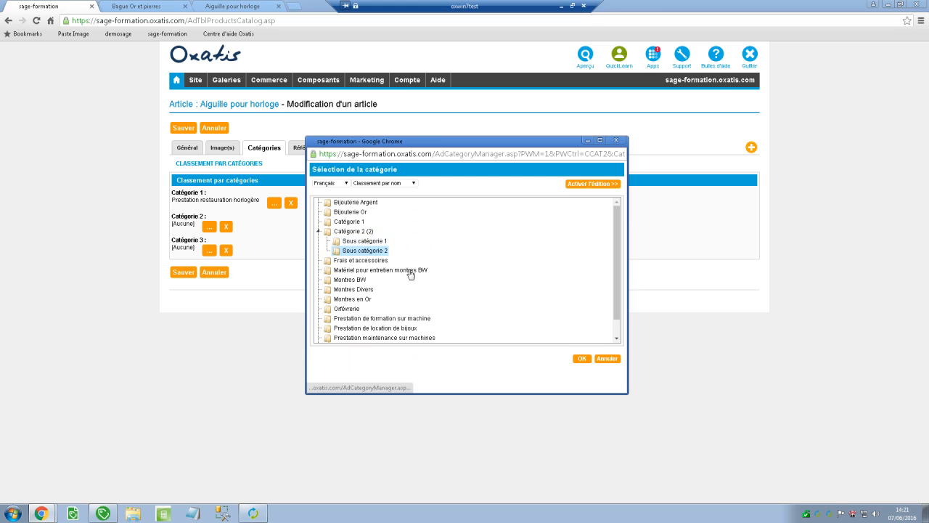
left_click(581, 358)
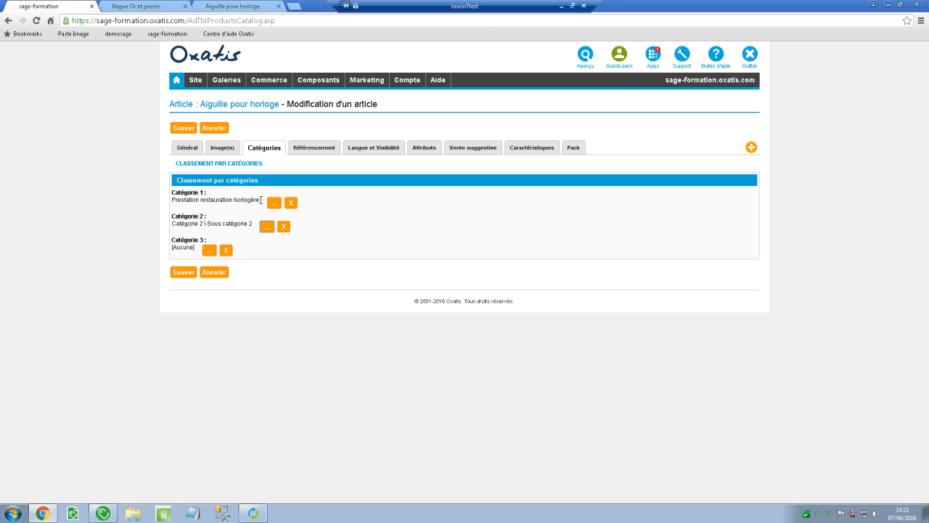
left_click_drag(261, 200, 173, 205)
left_click(174, 204)
left_click_drag(256, 224, 205, 223)
left_click(205, 223)
left_click(186, 129)
Step: View the site's article categories, then open the menu editor and dismiss its welcome window
mouse_move(268, 80)
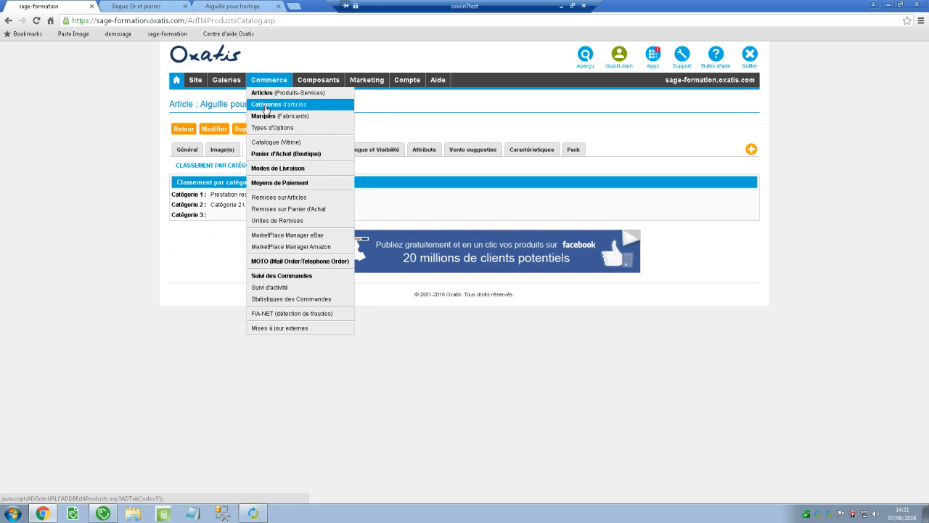
left_click(266, 106)
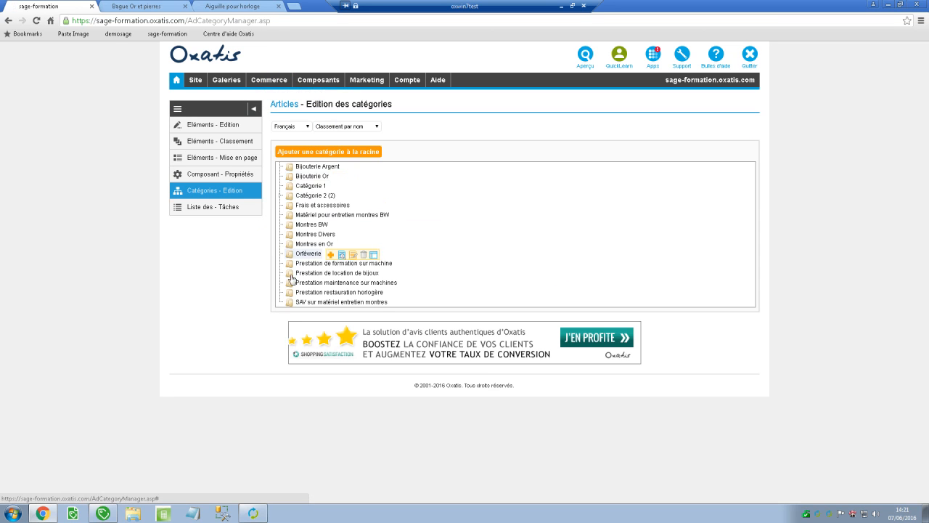
mouse_move(195, 82)
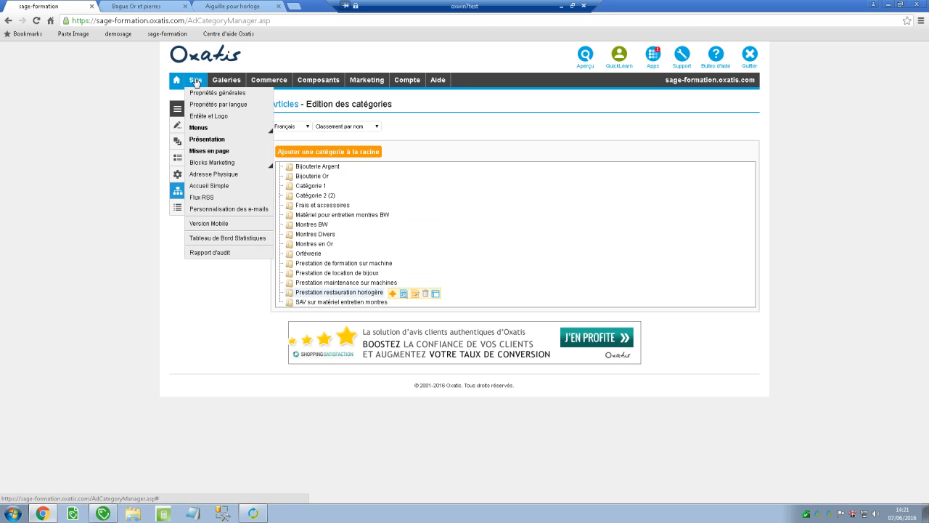
mouse_move(210, 128)
left_click(276, 133)
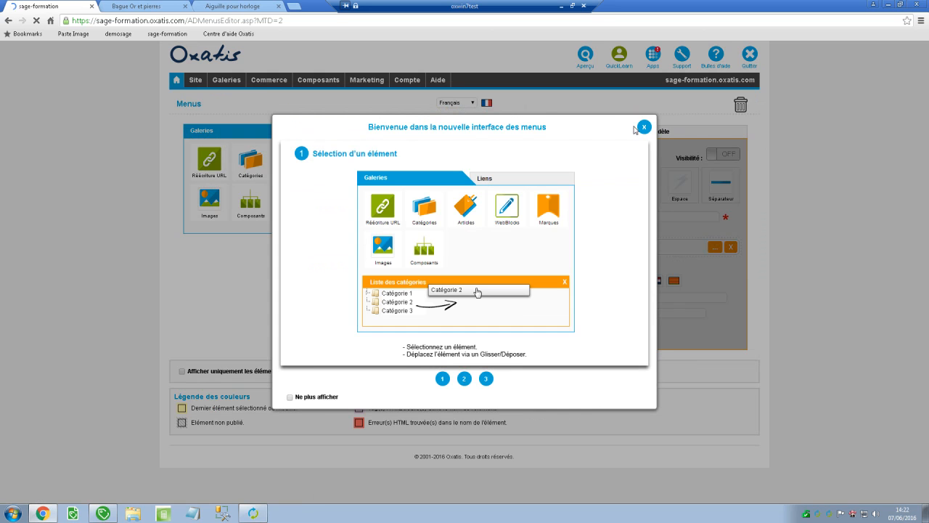
left_click(643, 127)
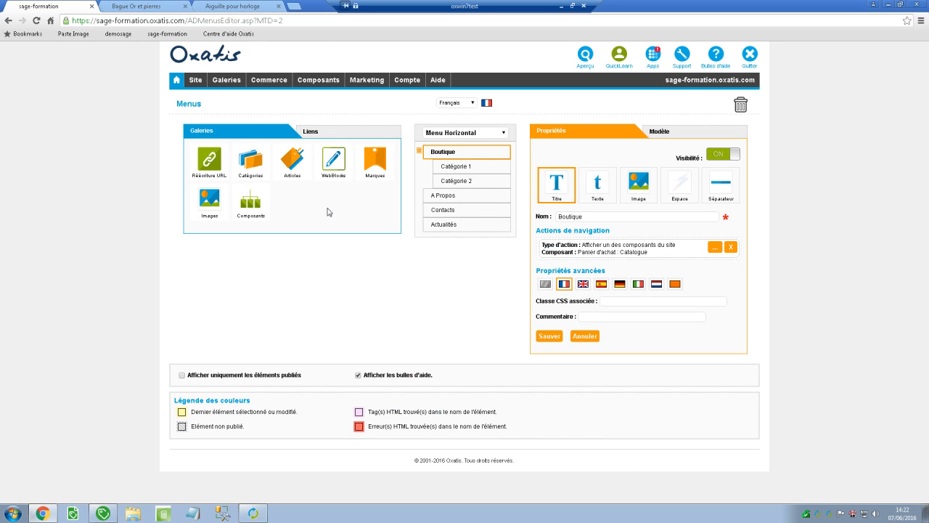
Step: Add the Bijouterie Or and Prestation de location de bijoux categories to the horizontal menu between Boutique and A Propos
left_click(250, 167)
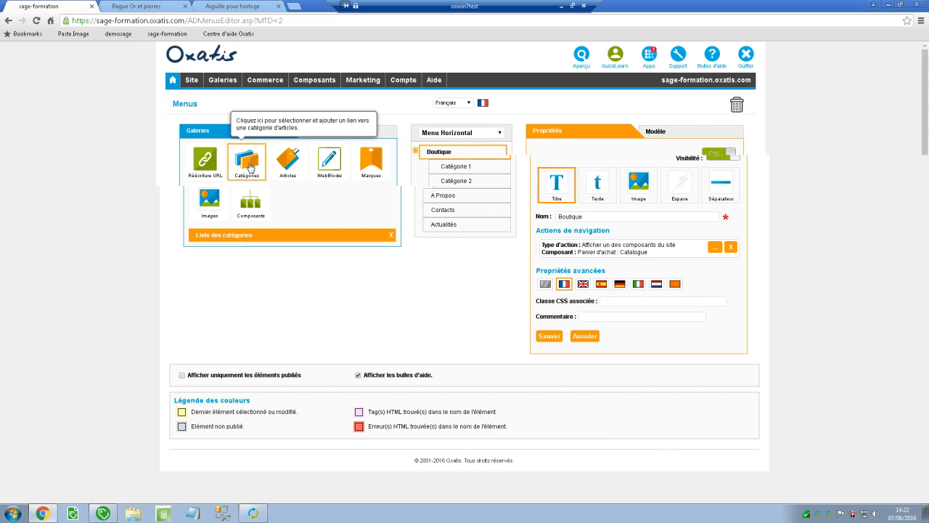
left_click_drag(226, 266, 443, 197)
left_click_drag(217, 299, 446, 210)
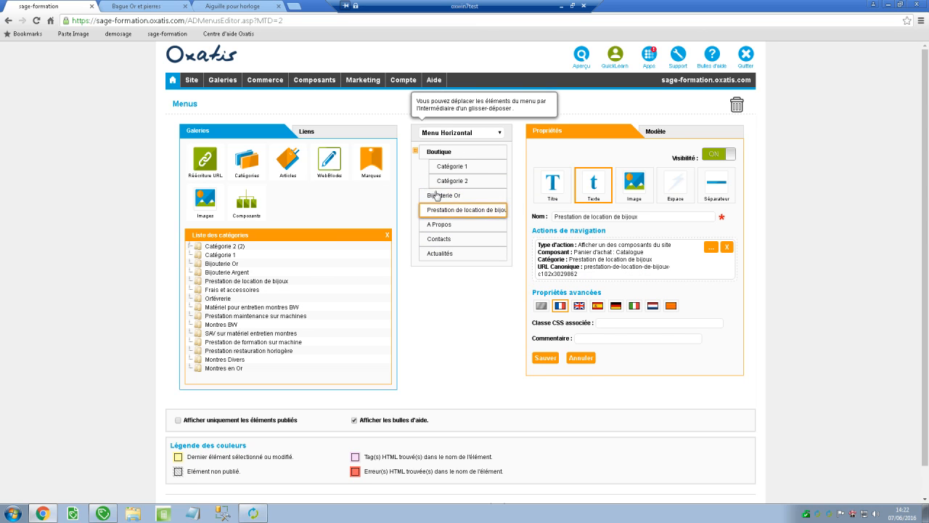
Step: Nest Prestation de location de bijoux under Bijouterie Or and add SAV sur matériel entretien montres as another subitem there
left_click_drag(431, 215, 454, 217)
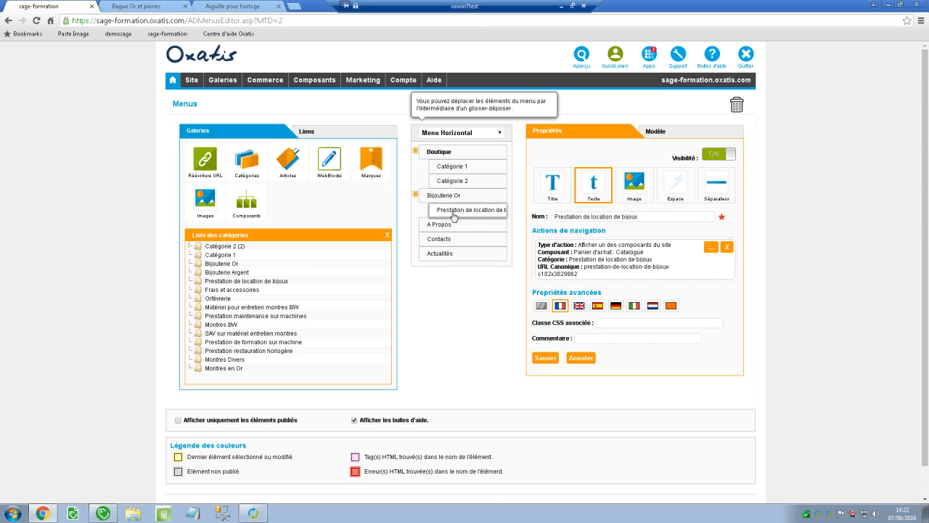
left_click_drag(303, 317, 452, 225)
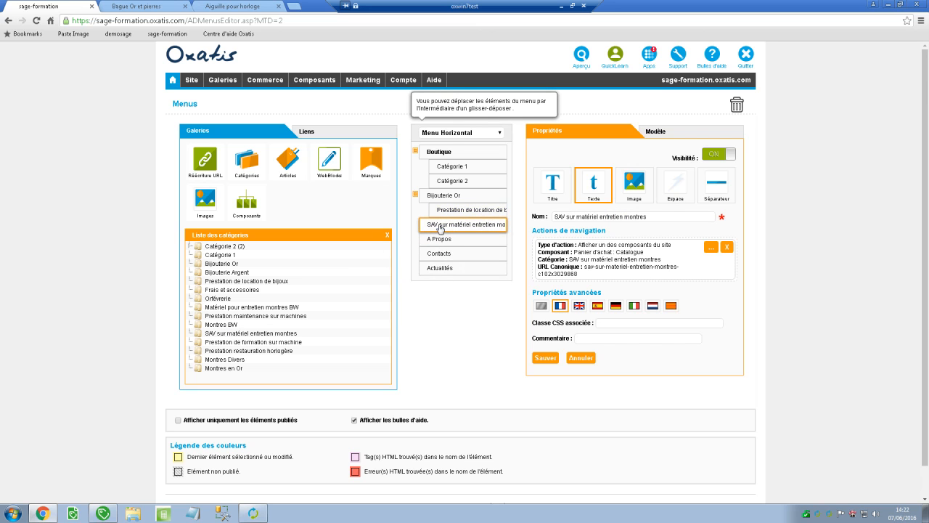
left_click_drag(440, 229, 463, 228)
Step: Preview the shop, examine the Boutique and Bijouterie Or menus and browse the Bijouterie Or article page
left_click(582, 58)
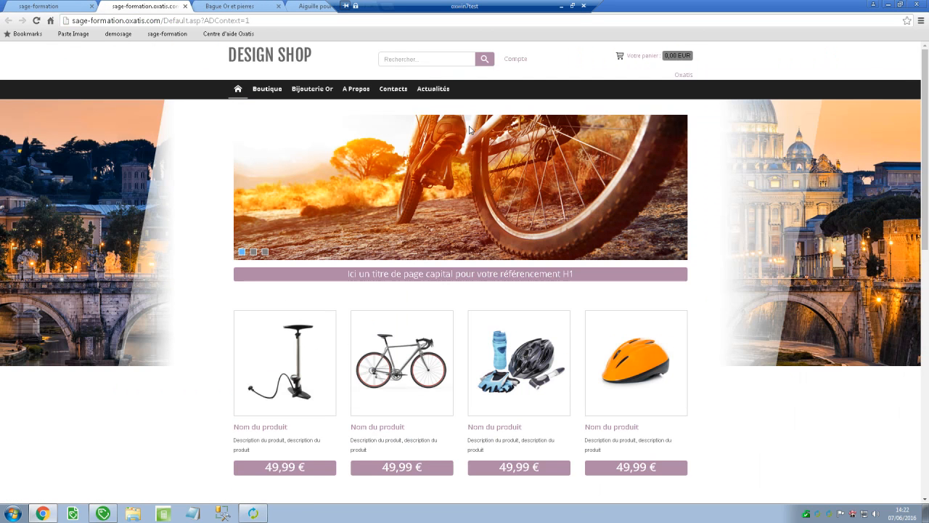
mouse_move(267, 90)
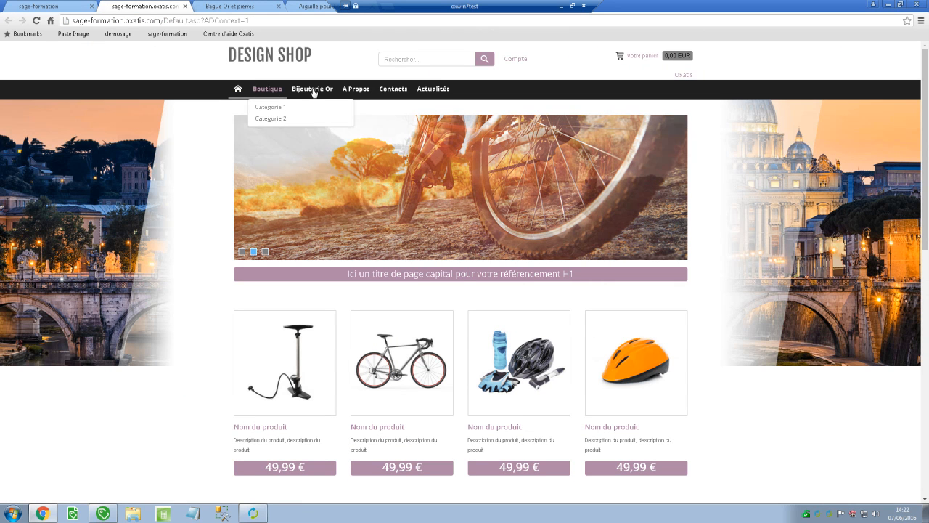
mouse_move(316, 92)
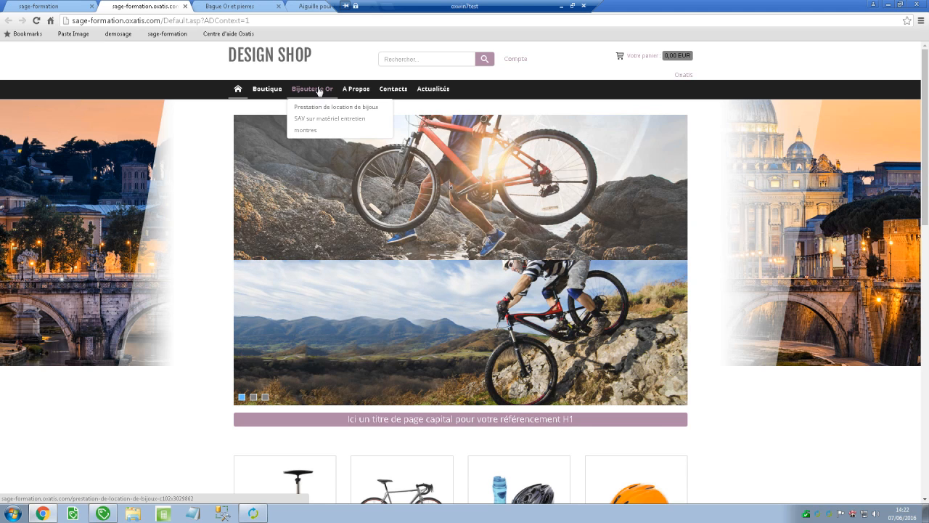
left_click(318, 90)
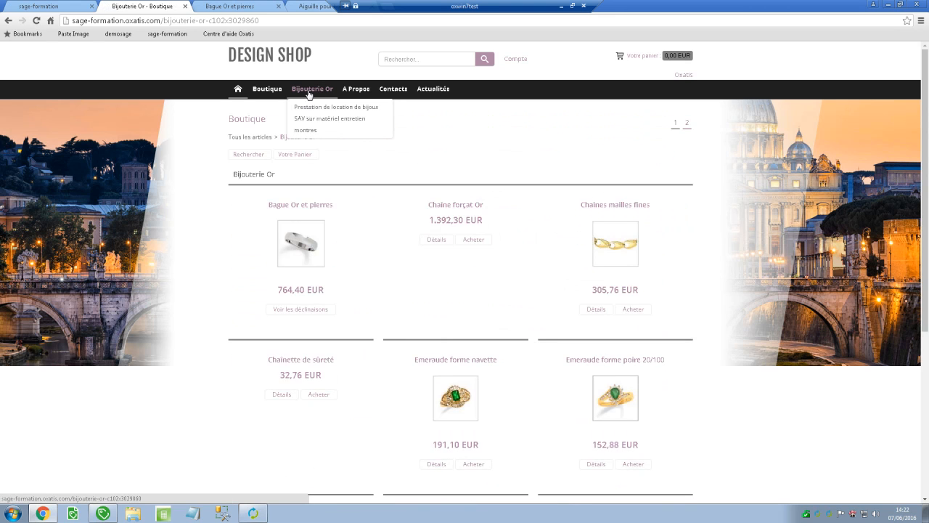
scroll(326, 257, "down", 2)
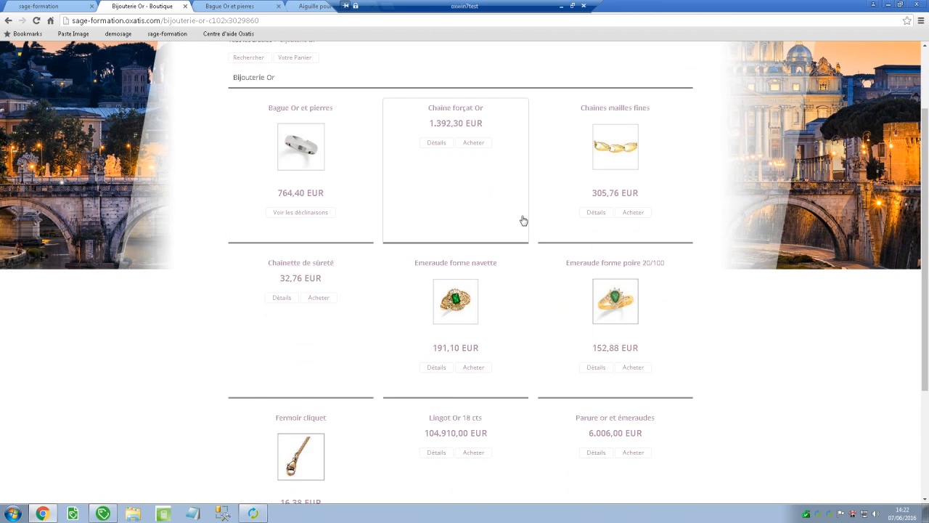
scroll(730, 386, "down", 3)
scroll(730, 389, "up", 5)
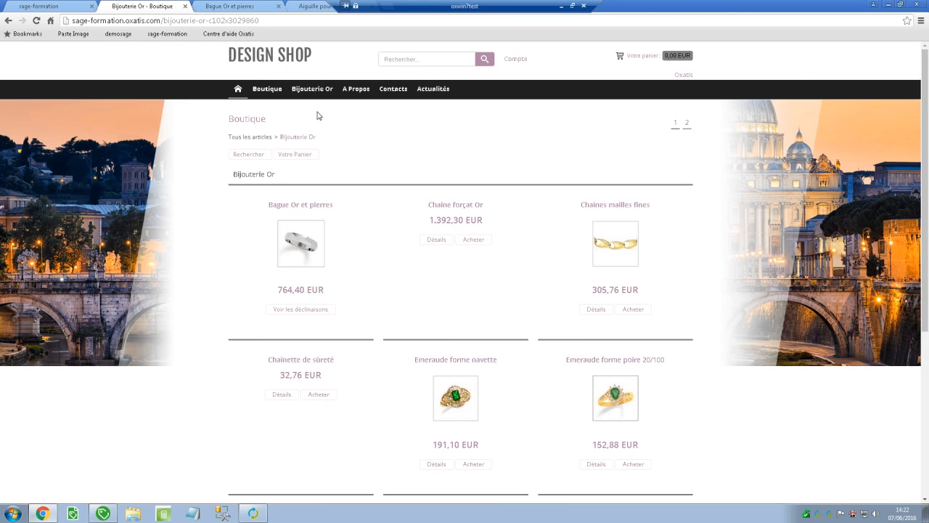
Step: View the Prestation de location de bijoux and SAV sur matériel entretien montres pages from the Bijouterie Or menu
mouse_move(312, 90)
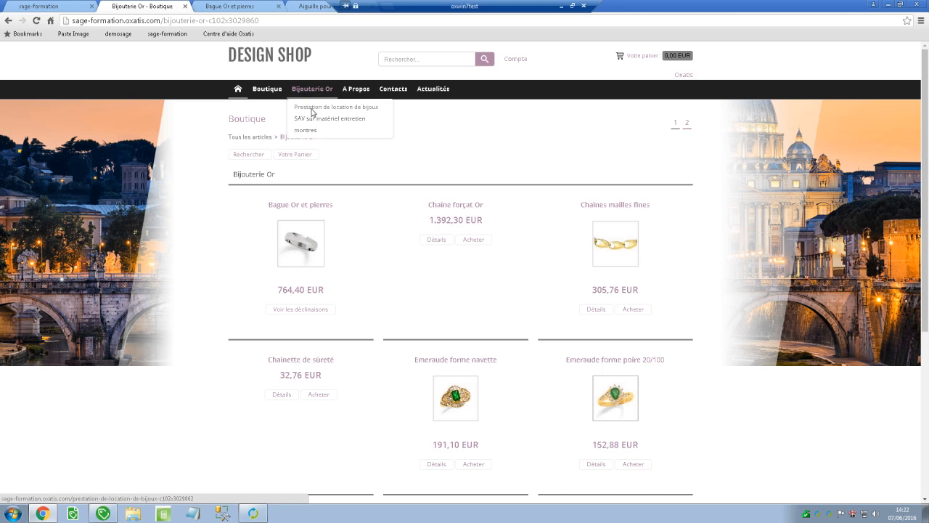
left_click(312, 109)
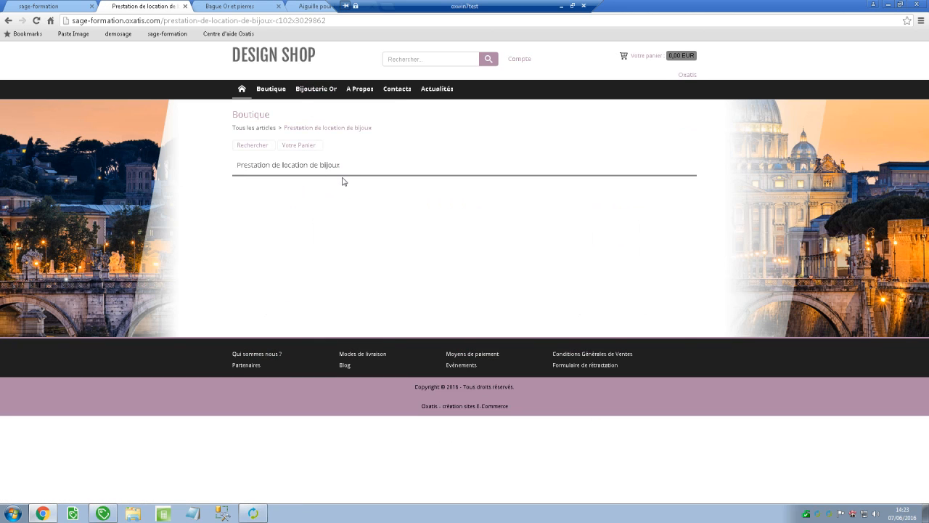
mouse_move(311, 92)
left_click(322, 117)
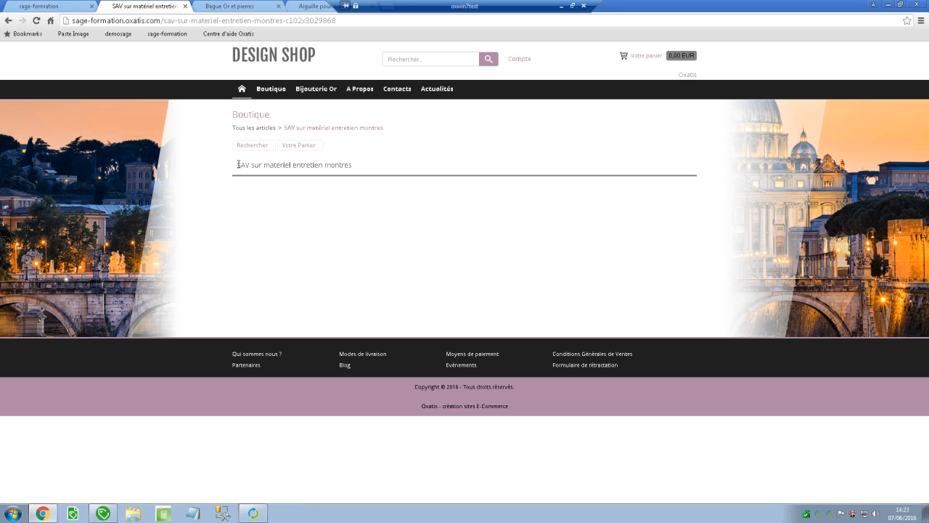
Step: Return to the site administration, review the refreshed article list and briefly check the Oxatis DataPlug window
left_click(70, 7)
left_click(265, 95)
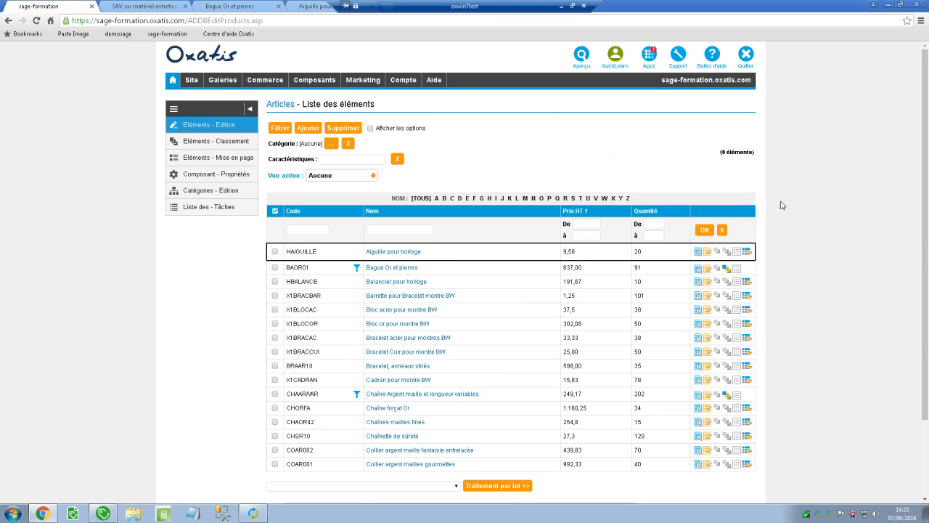
scroll(803, 251, "down", 1)
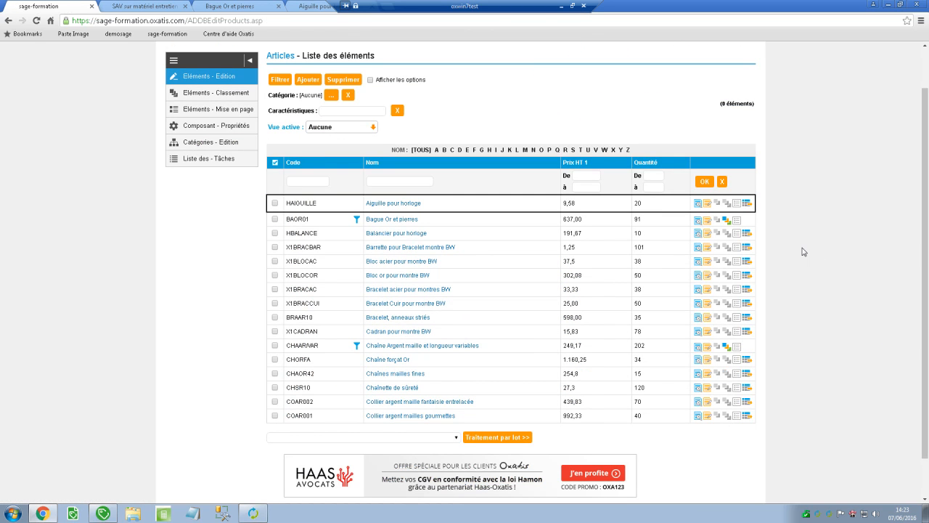
key("F5")
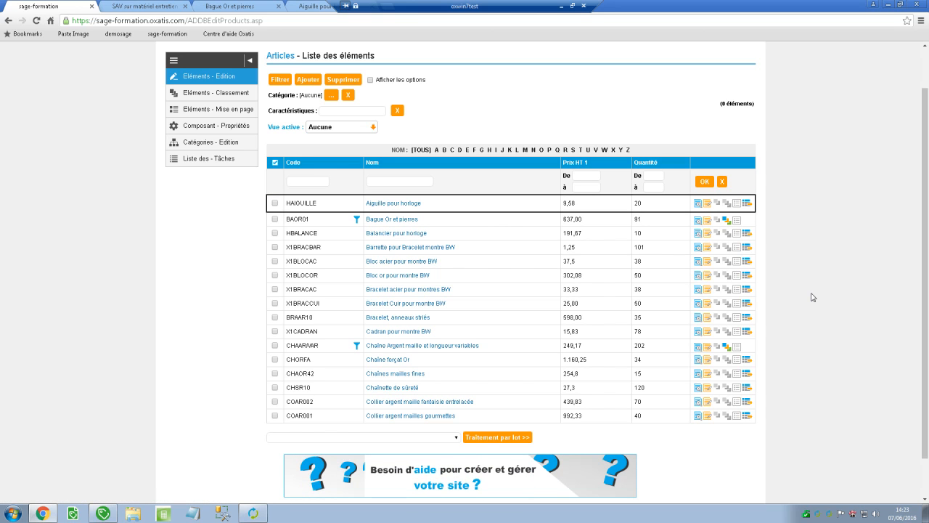
left_click(255, 513)
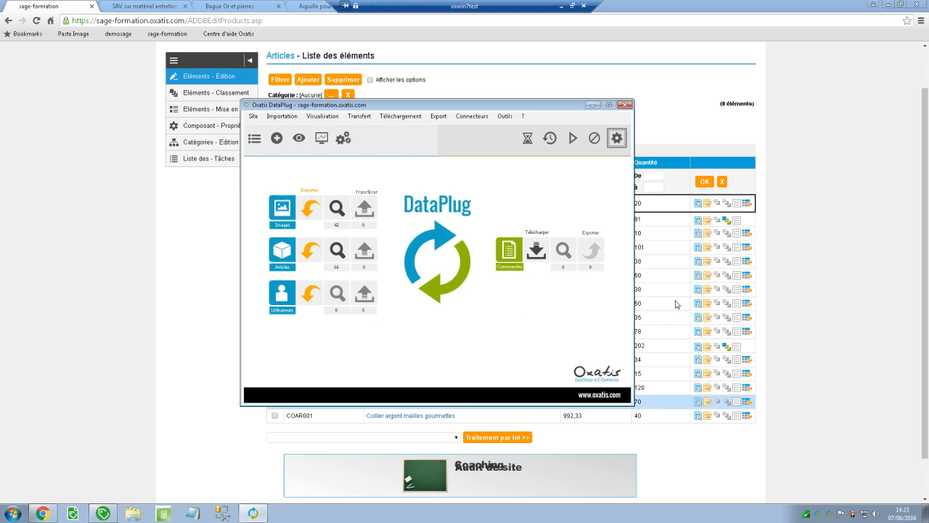
left_click(778, 241)
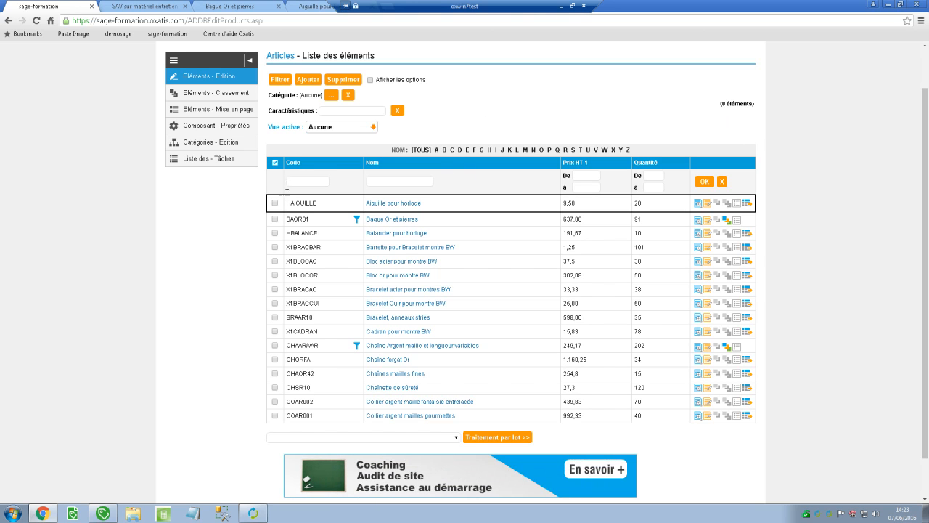
Step: Delete all articles on the current page of the article list and confirm the deletion
left_click(275, 163)
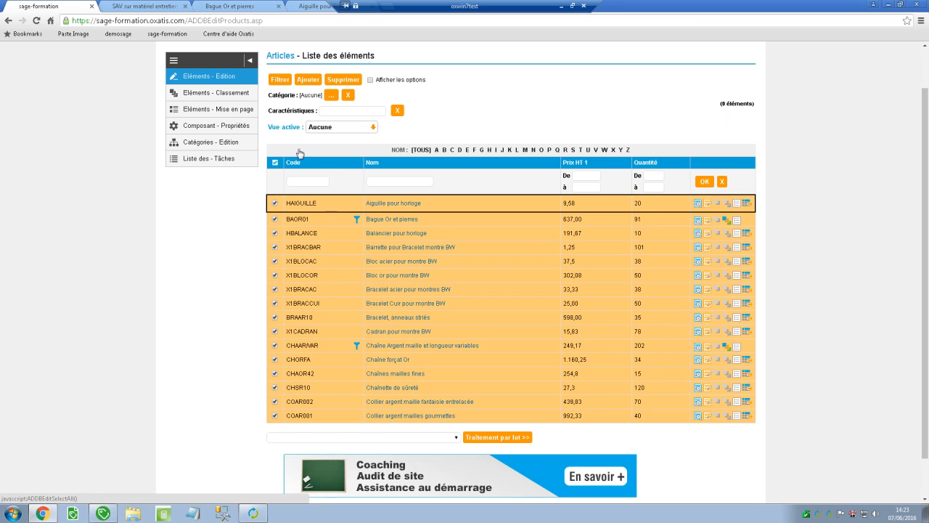
left_click(343, 79)
left_click(510, 92)
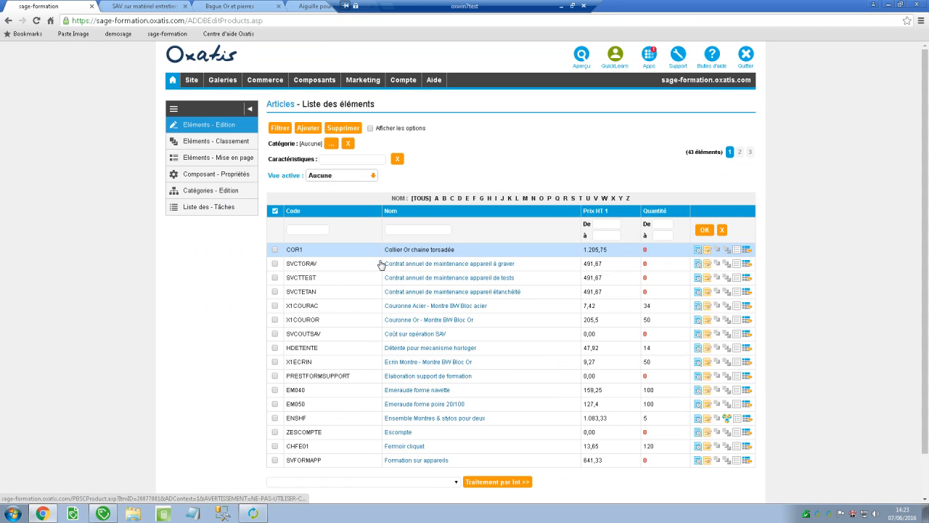
Step: Delete all remaining articles from the article list, one page at a time, confirming each deletion
left_click(275, 211)
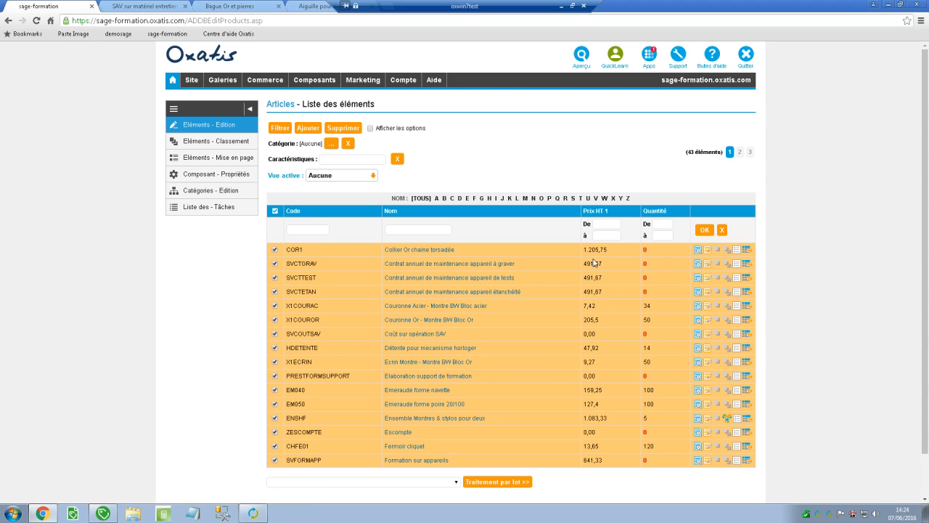
left_click(338, 128)
left_click(509, 91)
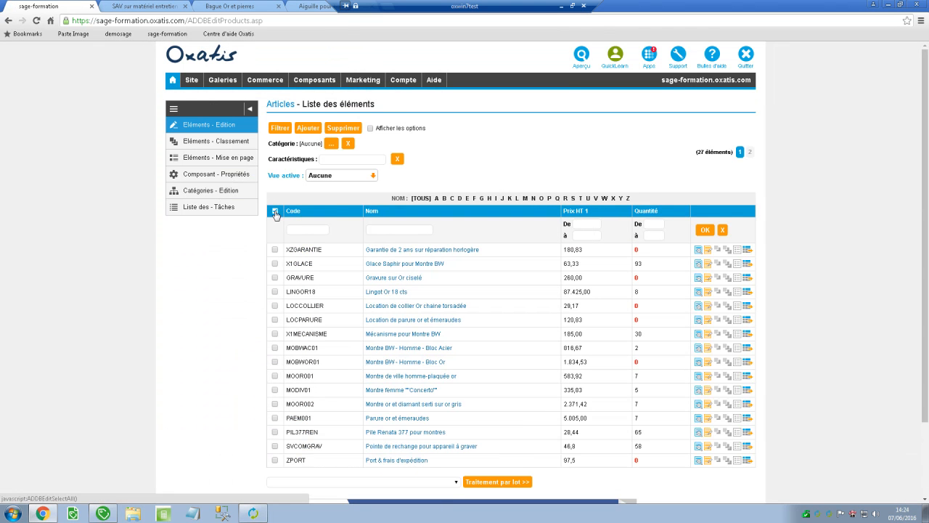
left_click(275, 212)
left_click(341, 128)
left_click(504, 92)
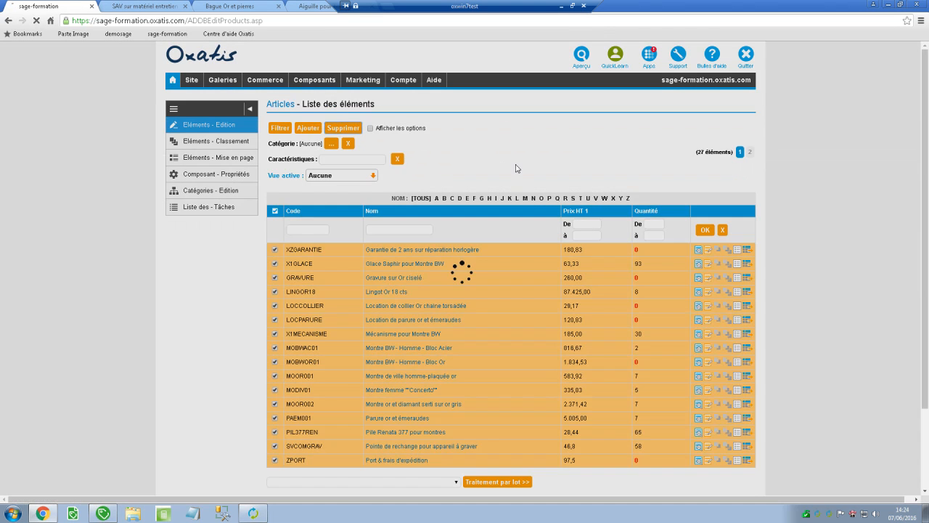
left_click(274, 212)
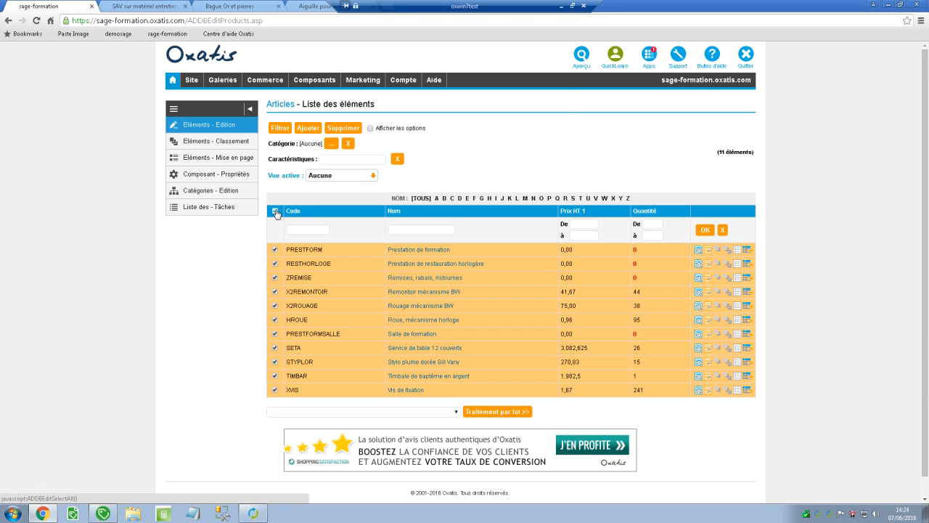
left_click(341, 127)
left_click(504, 92)
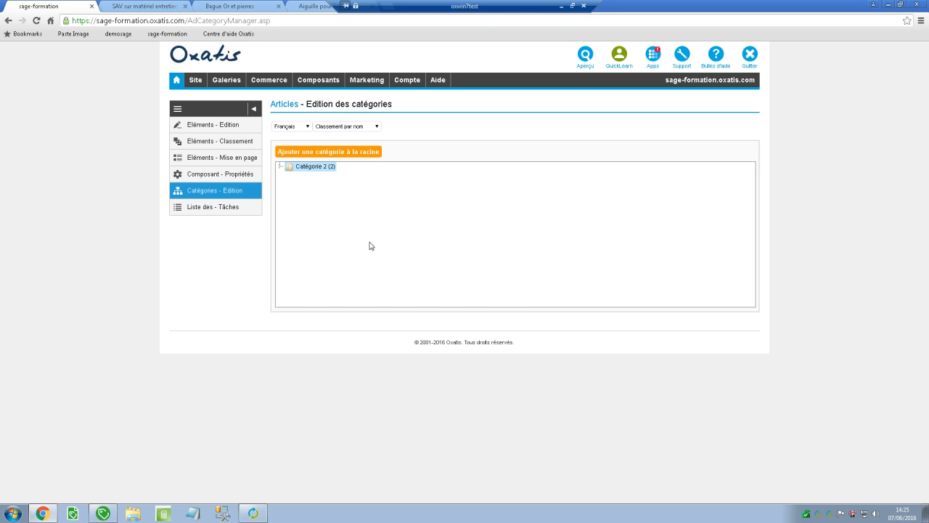
Step: Delete the article subcategories Sous catégorie 2 and Sous catégorie 1 and their parent Catégorie 2
left_click(270, 84)
left_click(269, 107)
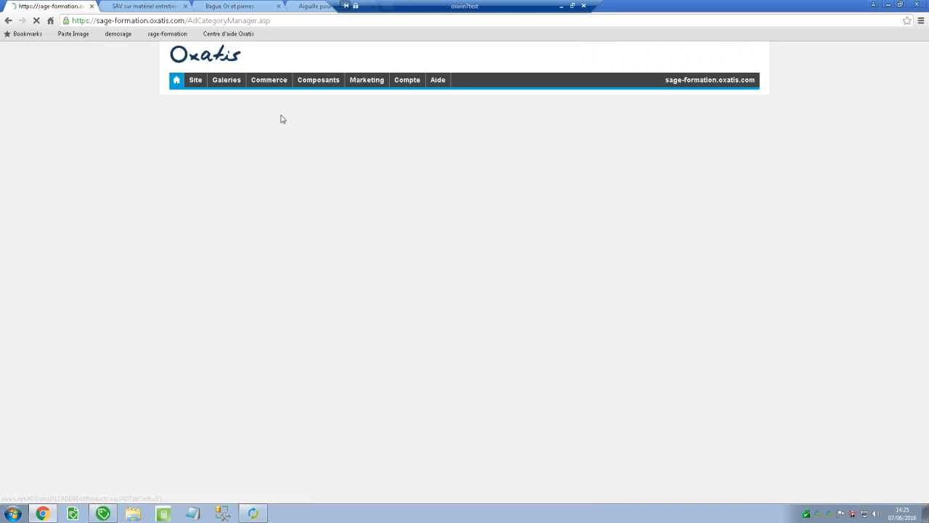
left_click(281, 166)
mouse_move(306, 189)
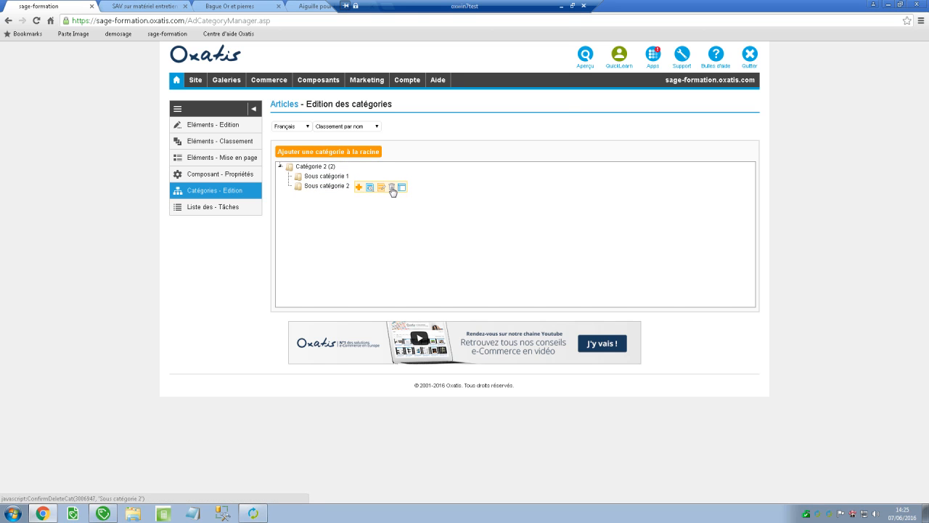
left_click(391, 188)
left_click(503, 170)
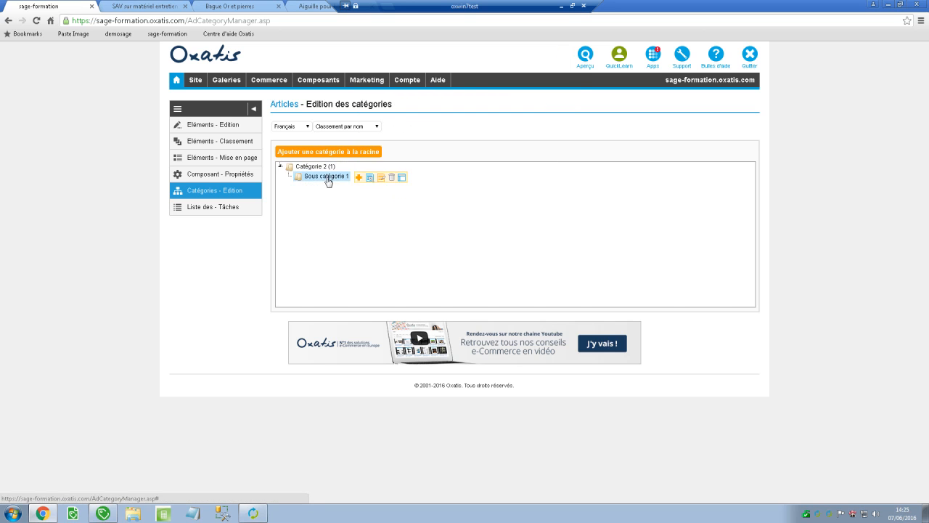
left_click(391, 178)
key("Return")
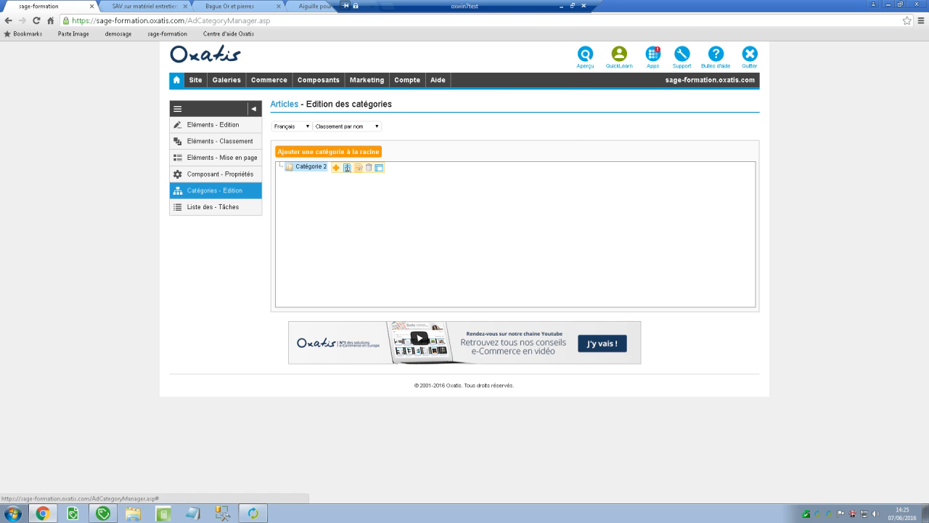
left_click(368, 171)
left_click(503, 184)
Step: Remove the Bijouterie Or entry with its sub-entries from the site's horizontal menu
mouse_move(199, 84)
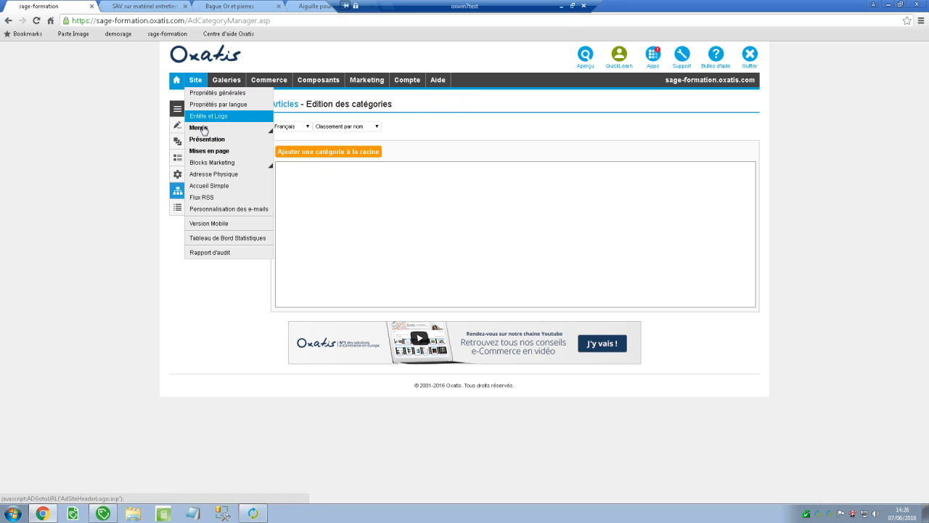
mouse_move(203, 128)
left_click(291, 138)
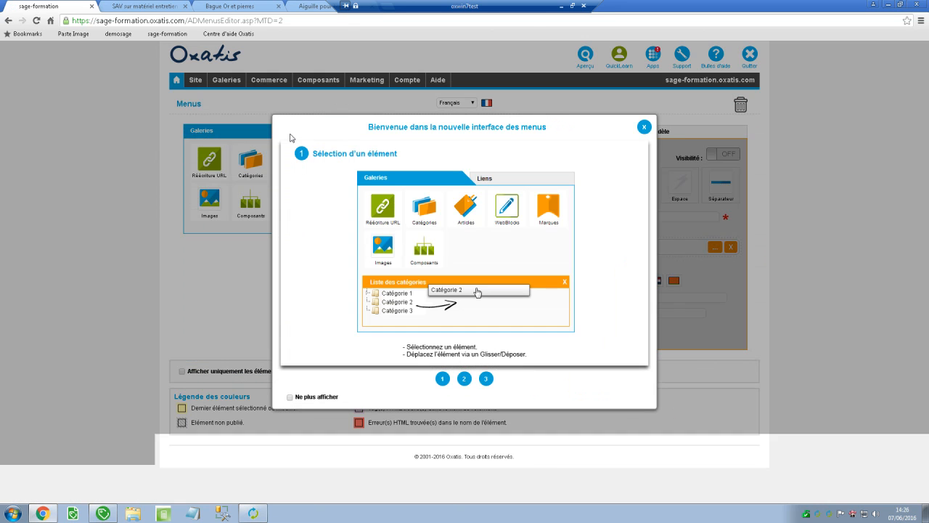
left_click(644, 127)
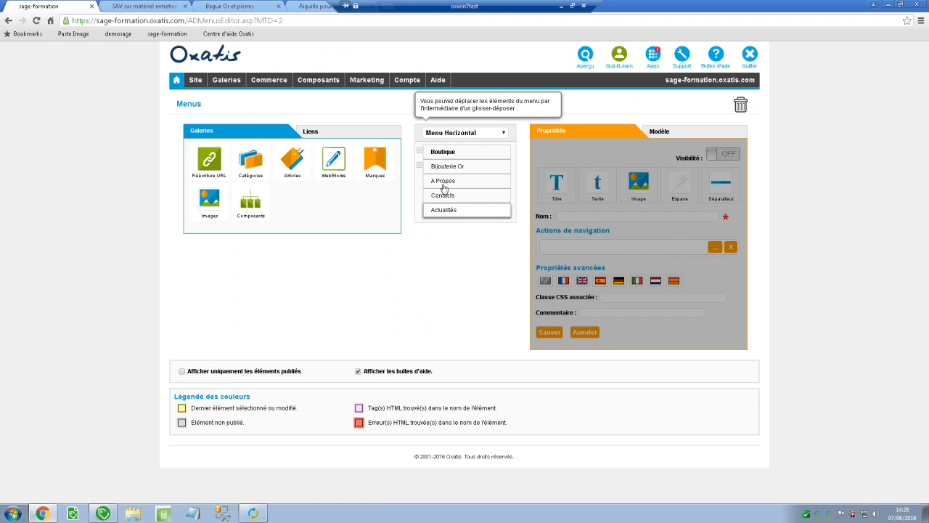
left_click(419, 167)
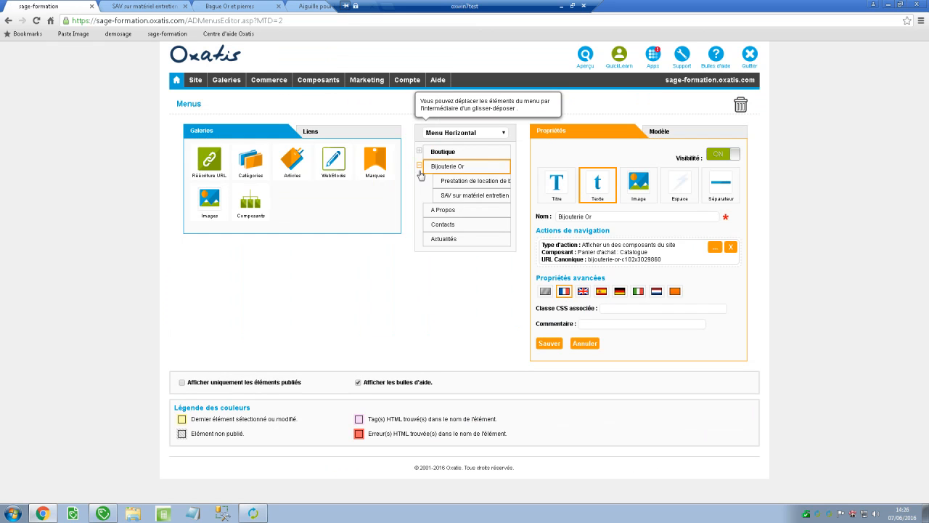
left_click(420, 167)
left_click_drag(433, 169, 738, 106)
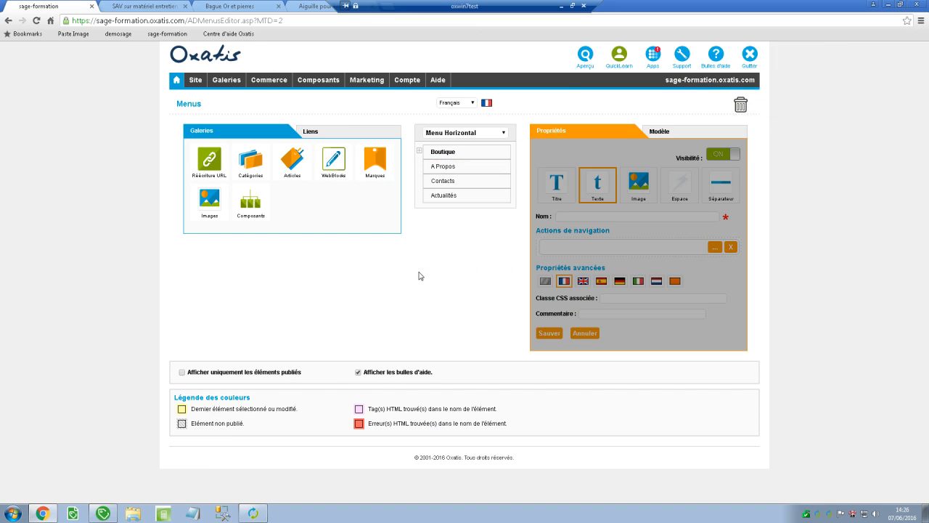
Step: Check the article list and the Oxatis DataPlug window, and return to the site administration in the browser
left_click(262, 94)
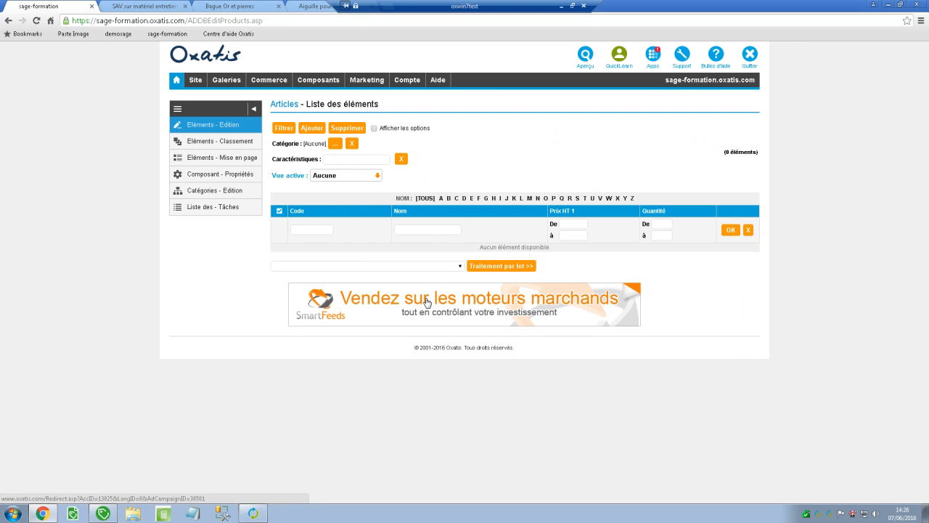
left_click(887, 5)
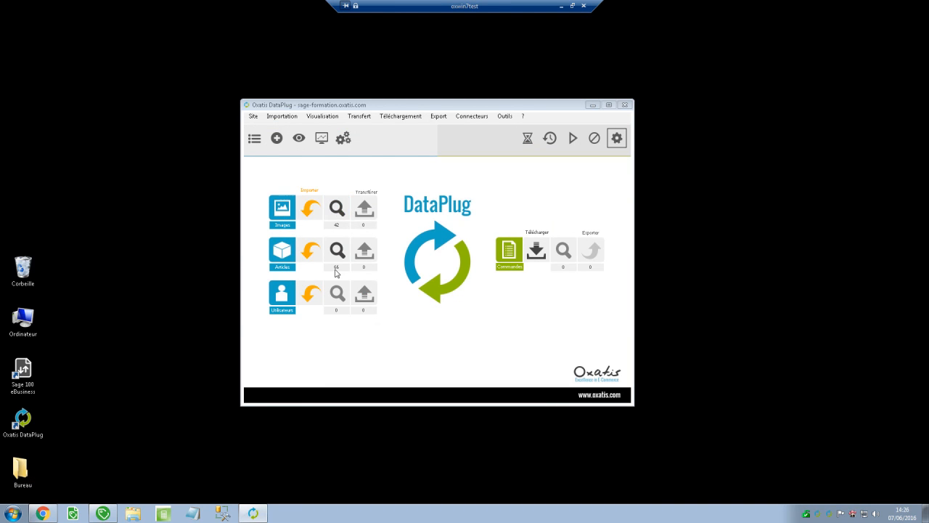
left_click(252, 513)
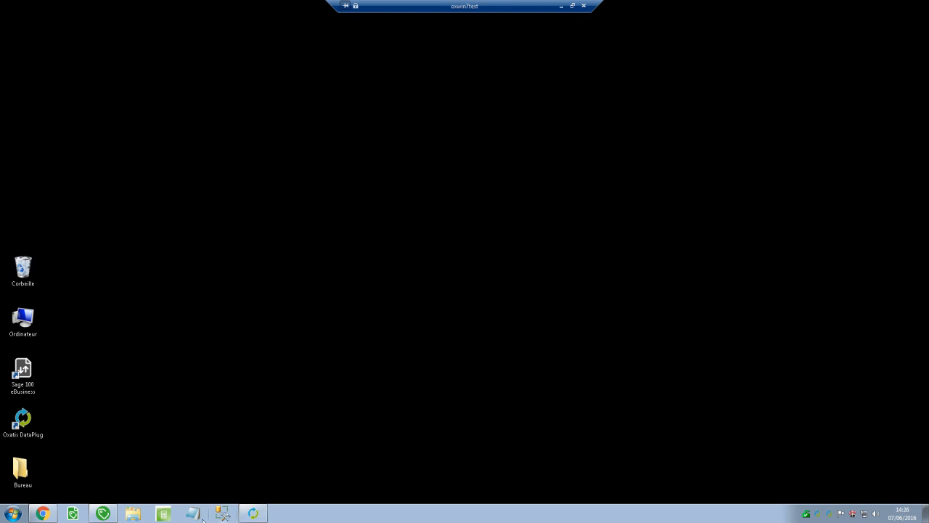
left_click(54, 514)
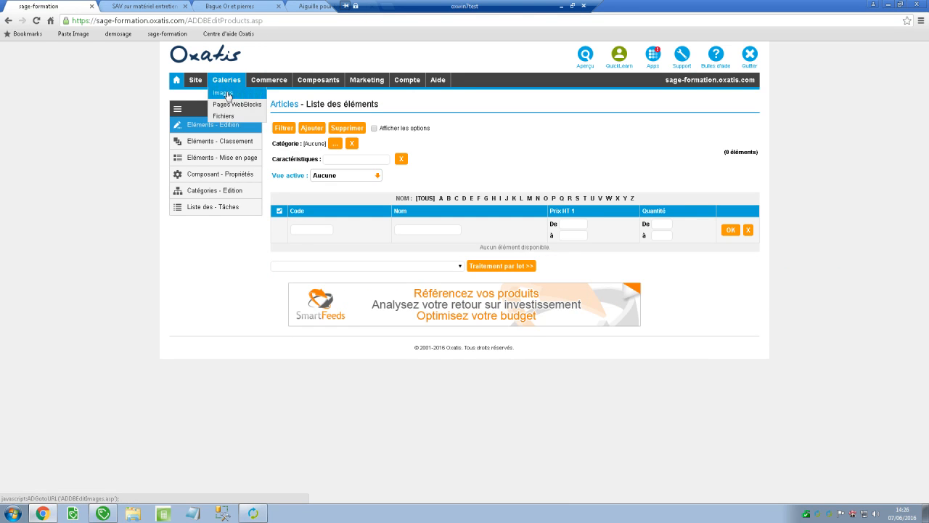
Step: Open the image gallery and set its view to 50 elements per page
left_click(227, 96)
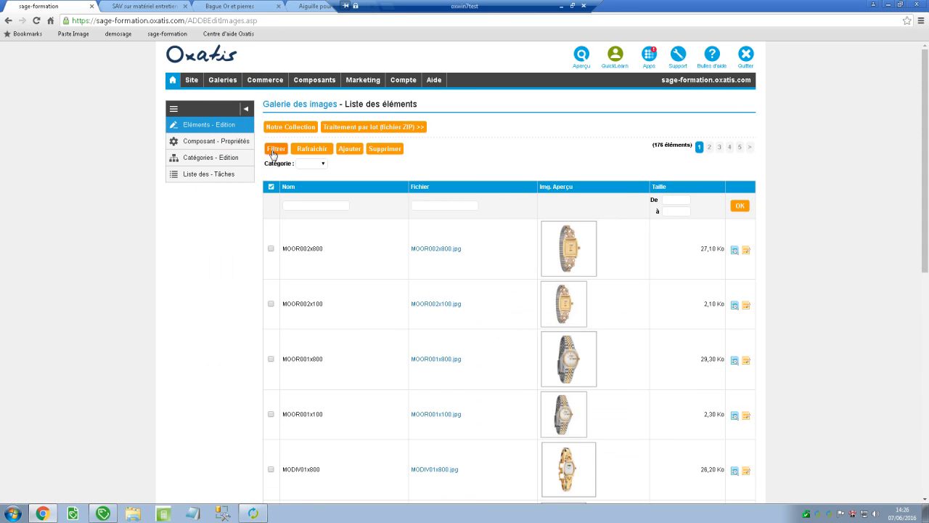
left_click(273, 154)
left_click(364, 164)
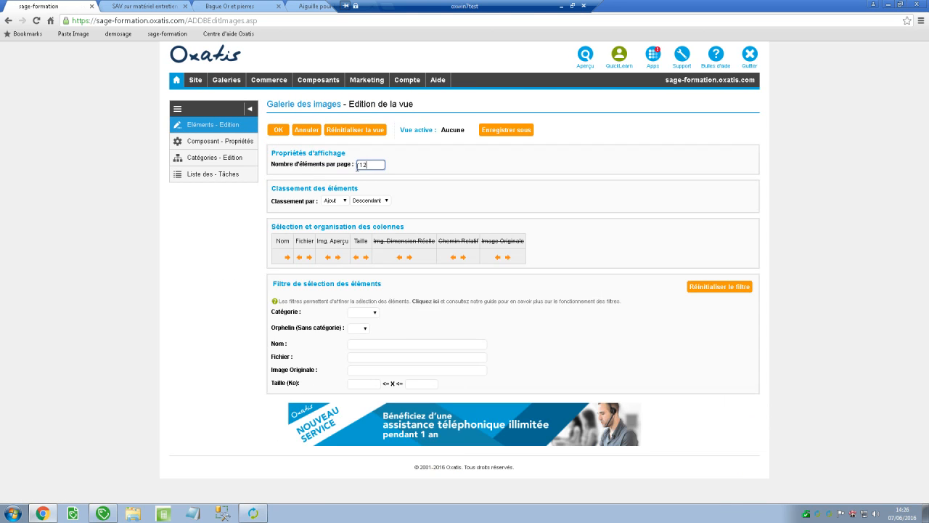
type("50")
left_click(279, 131)
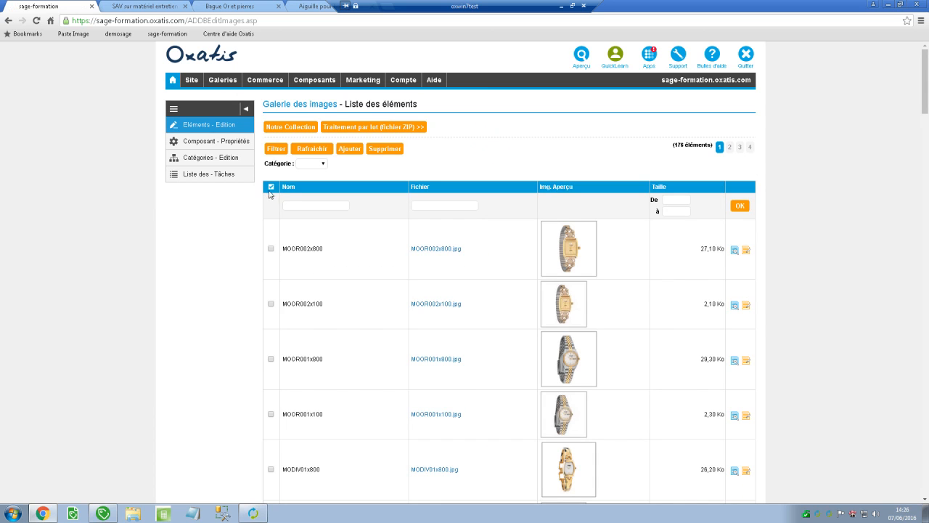
Step: Delete three successive full pages of images from the image gallery, confirming each deletion
left_click(271, 187)
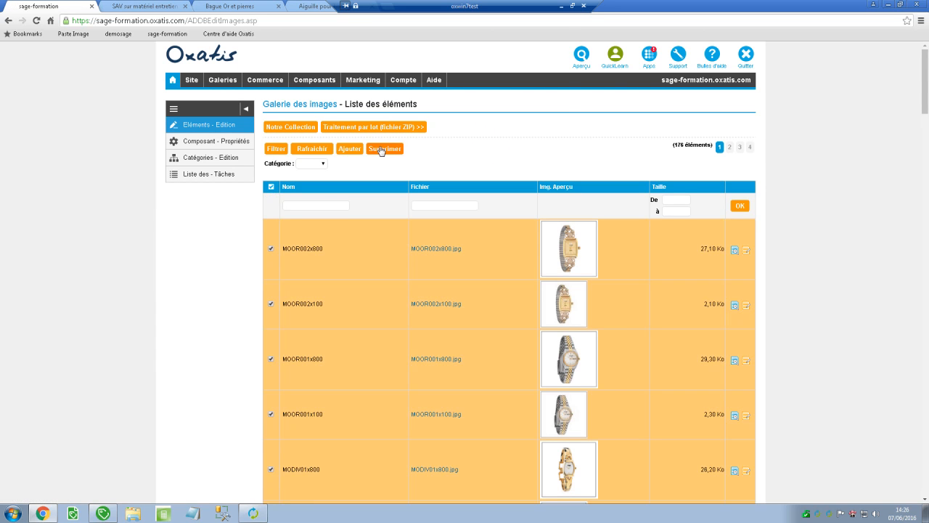
left_click(383, 150)
left_click(503, 90)
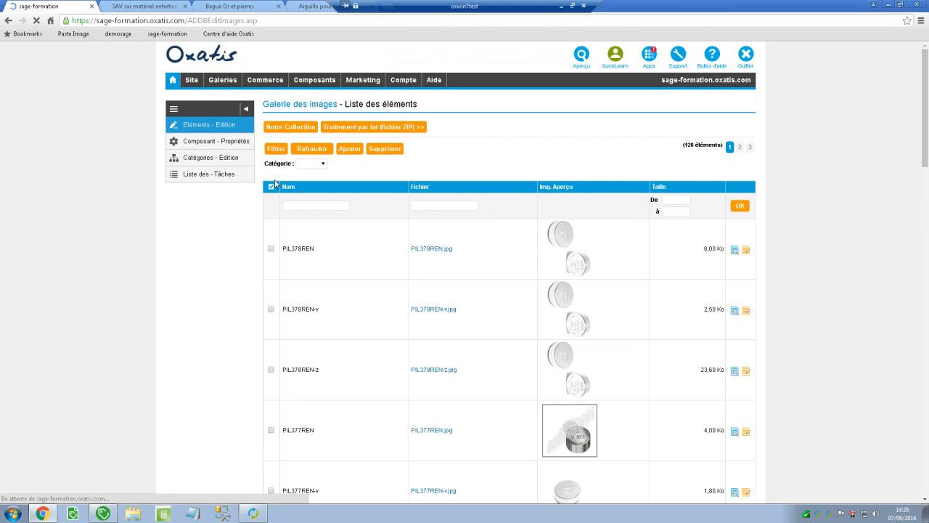
left_click(291, 183)
left_click(384, 149)
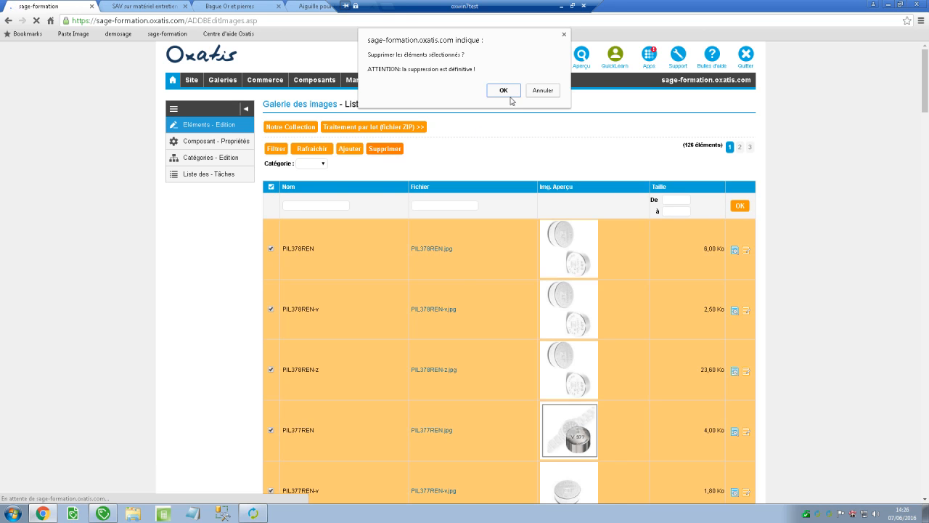
left_click(504, 90)
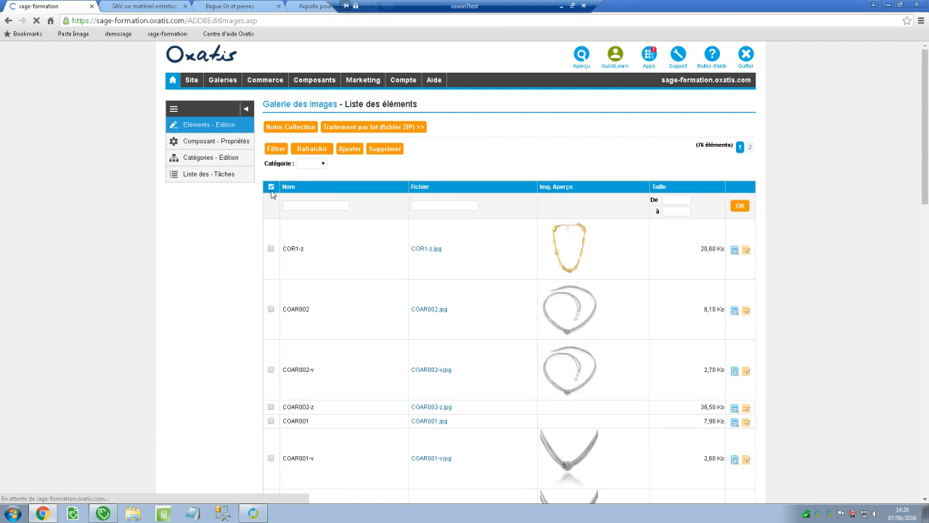
left_click(272, 187)
left_click(384, 151)
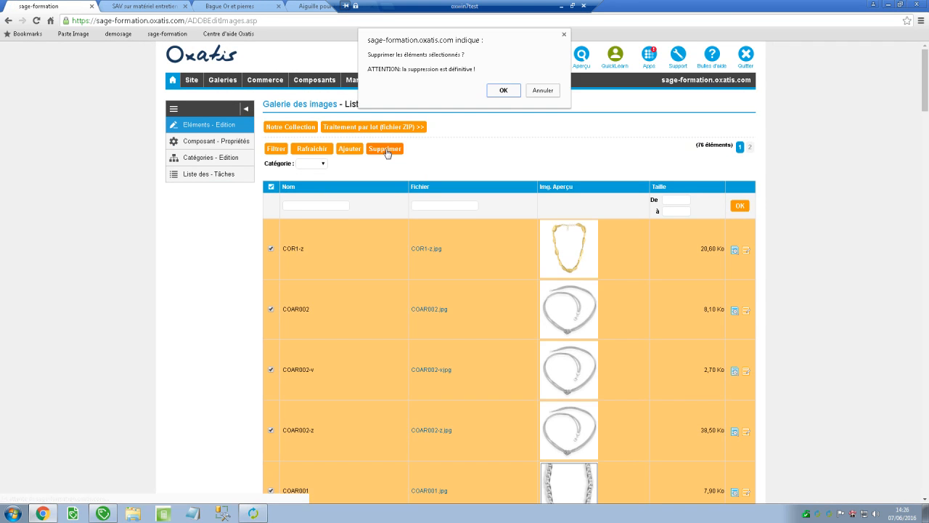
left_click(510, 91)
Step: Check the gallery's category choices and view settings, and delete all the images left in the list
left_click(312, 164)
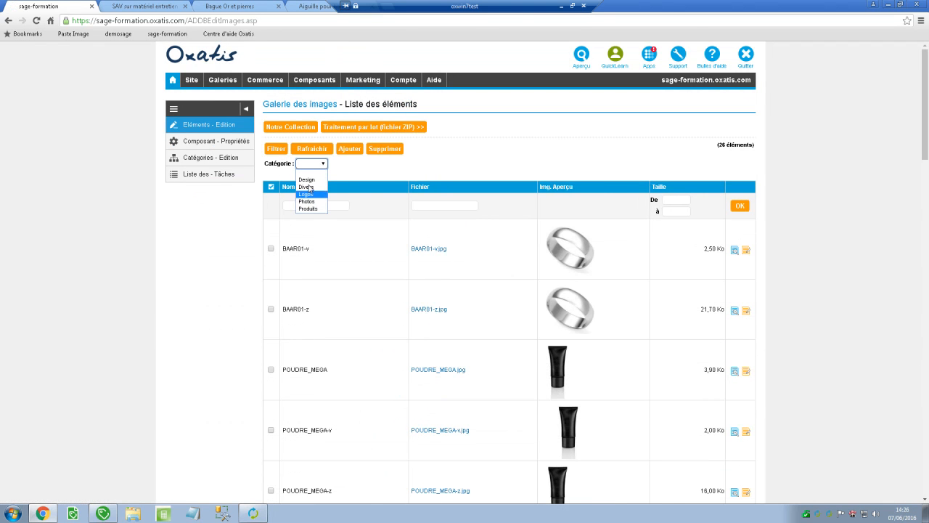
left_click(275, 149)
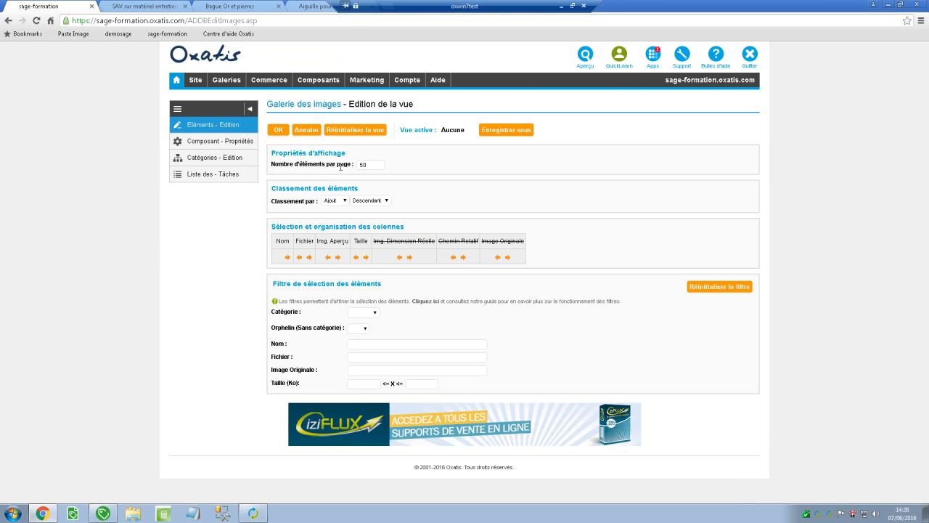
left_click(278, 131)
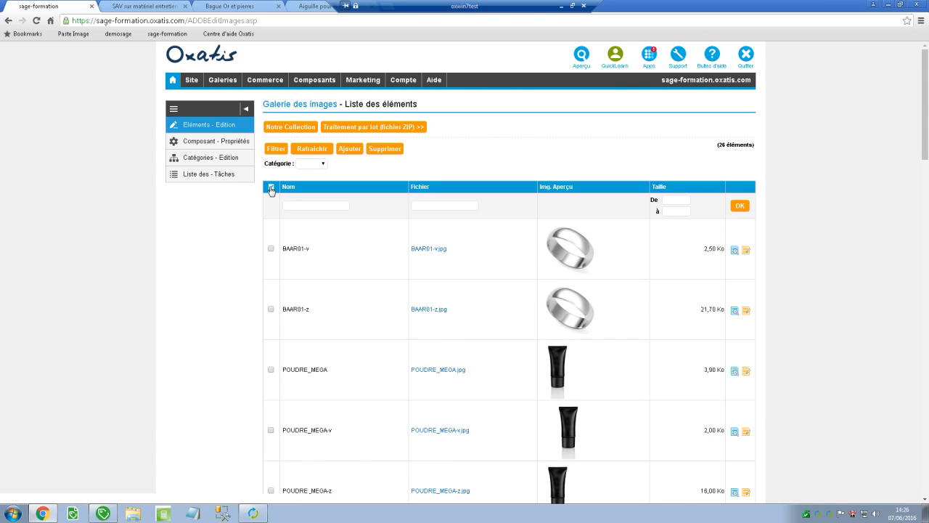
left_click(271, 187)
left_click(385, 148)
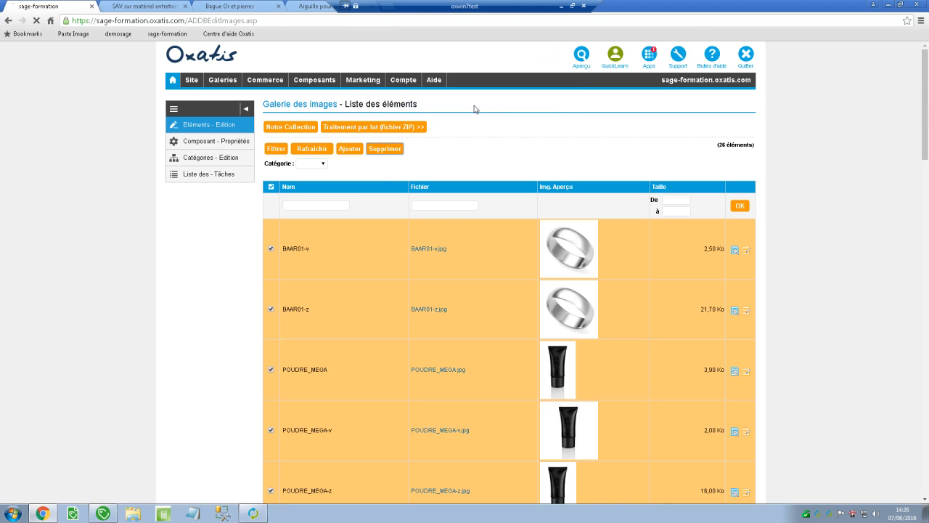
left_click(502, 93)
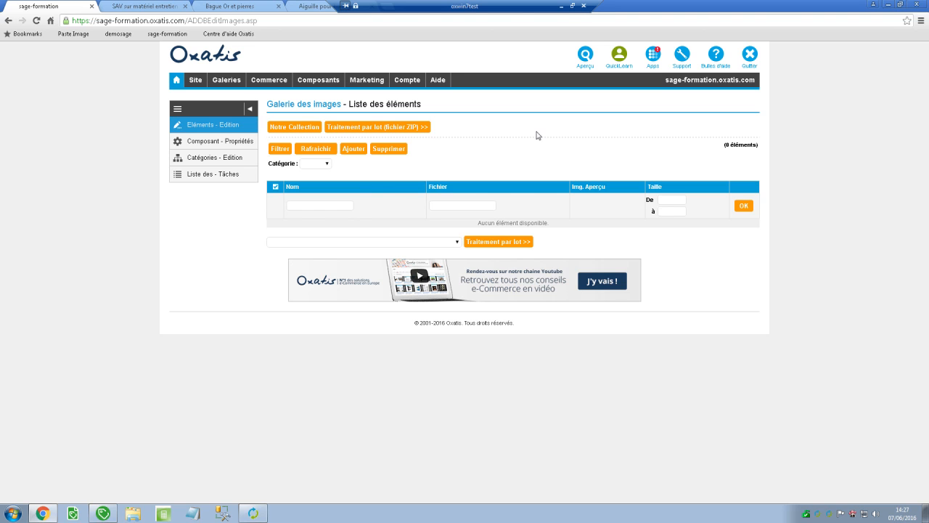
Step: Switch to Oxatis DataPlug and reset its database's articles, users and images, for all languages and article types
left_click(900, 5)
left_click(758, 54)
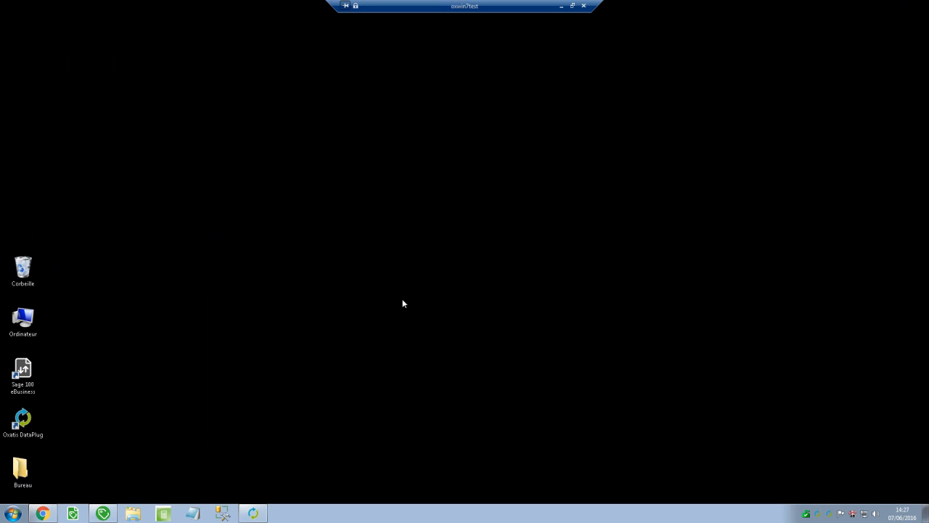
left_click(253, 513)
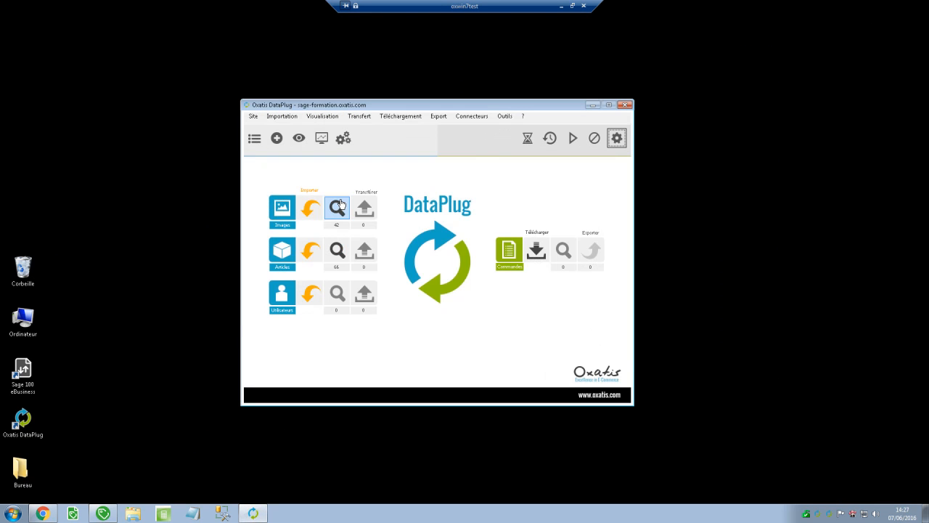
left_click(505, 116)
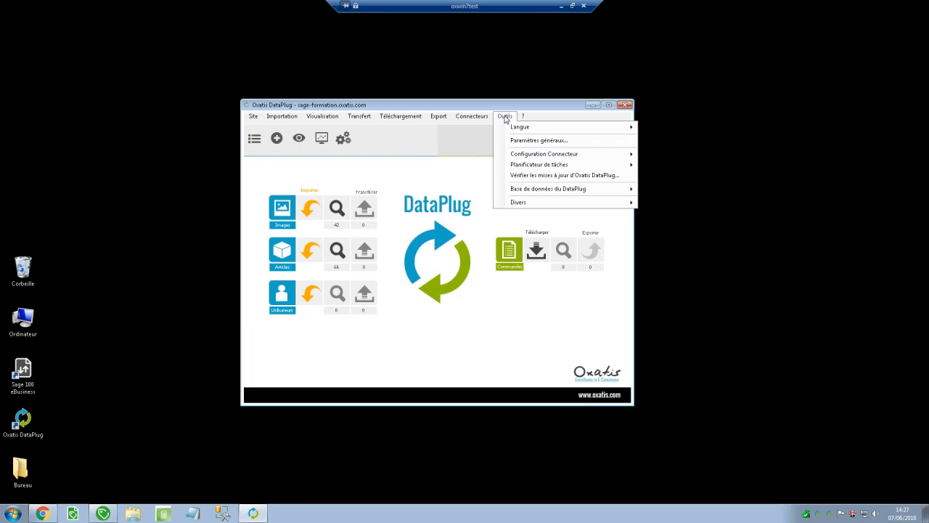
mouse_move(526, 191)
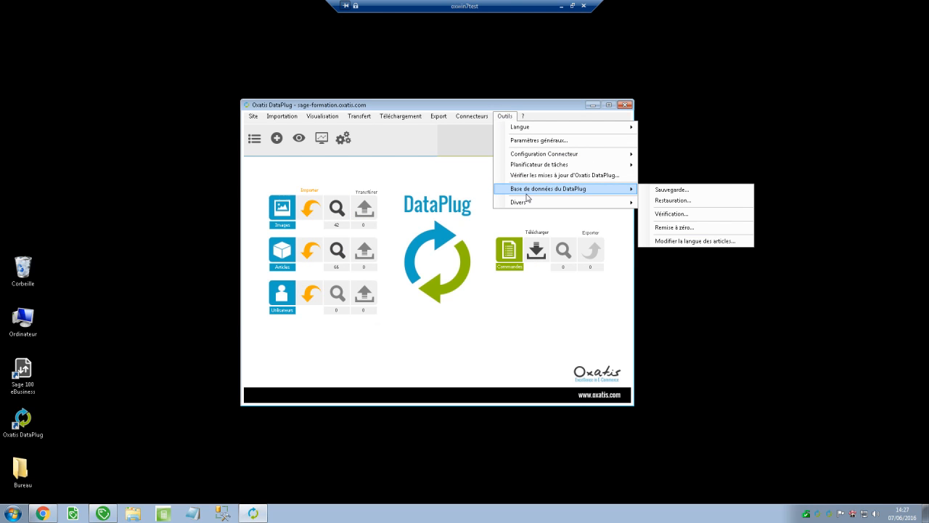
left_click(675, 227)
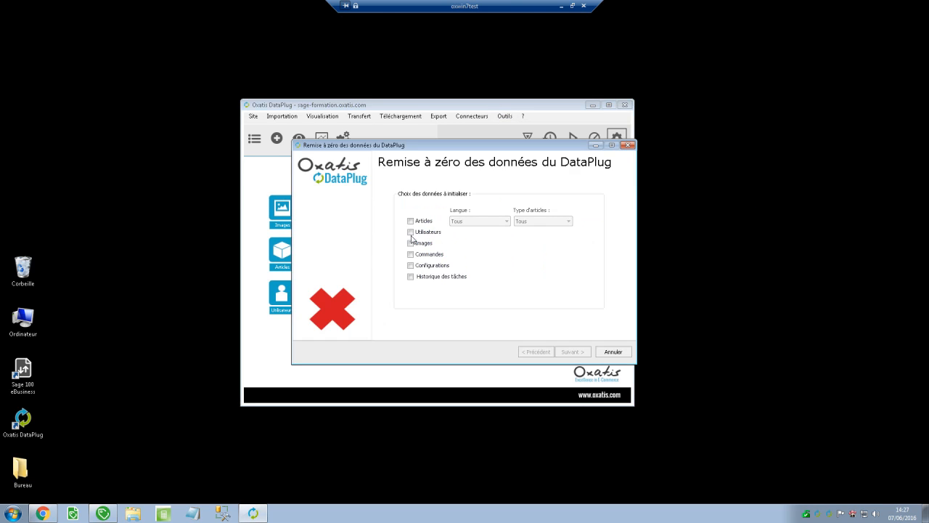
left_click(411, 221)
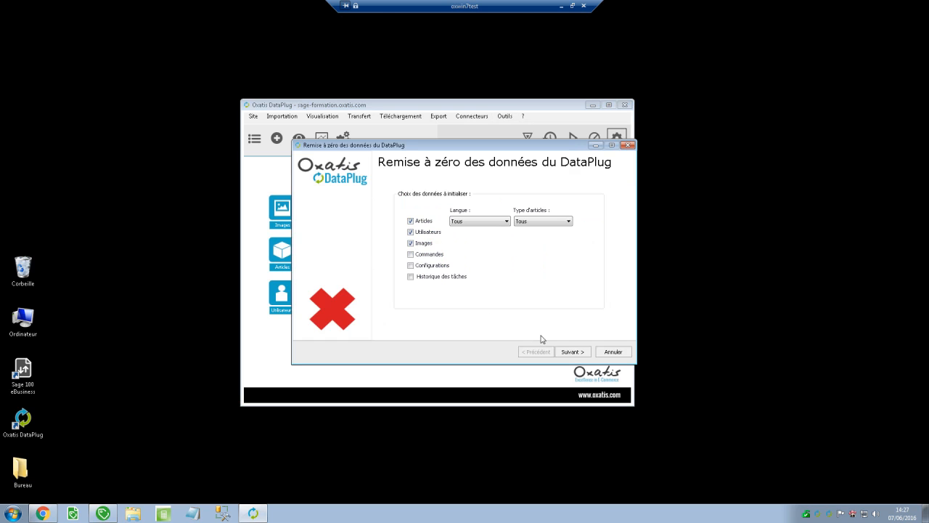
left_click(572, 351)
left_click(572, 351)
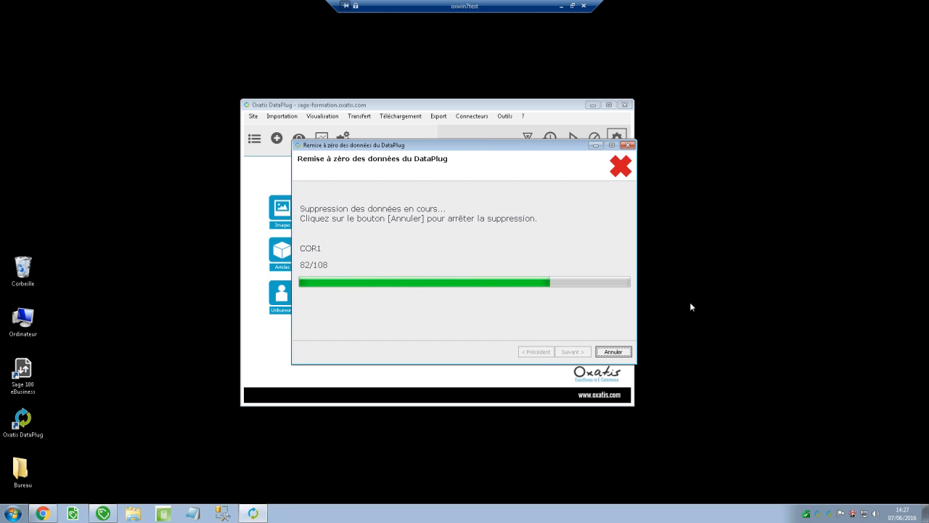
left_click(612, 353)
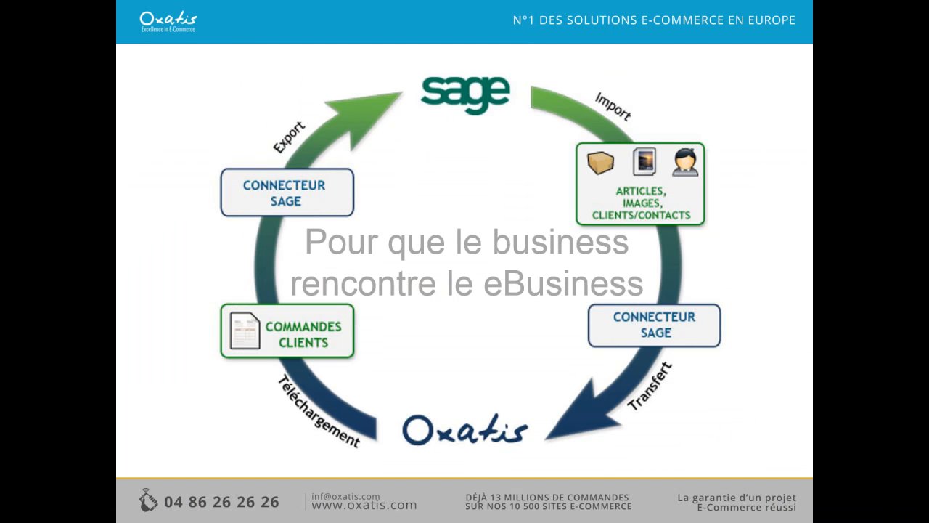